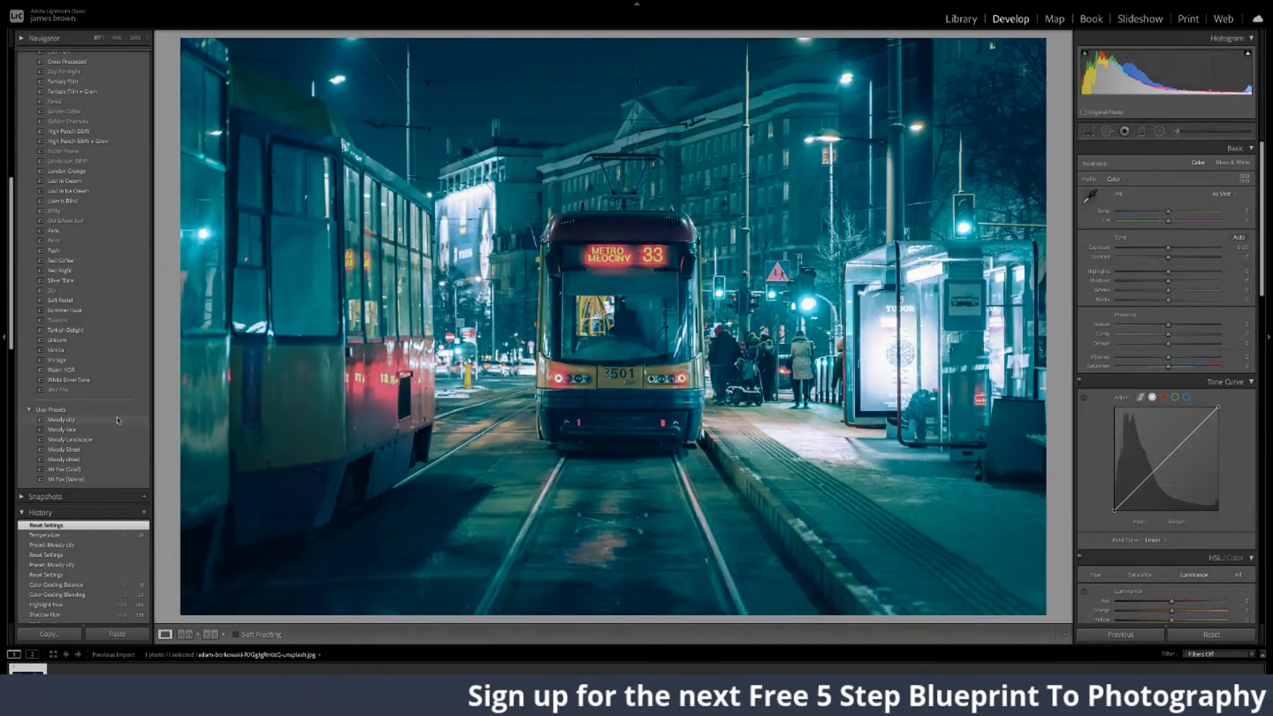
# - Try the Moody city user preset on the tram photo, and reset all of the photo's settings
pyautogui.click(118, 419)
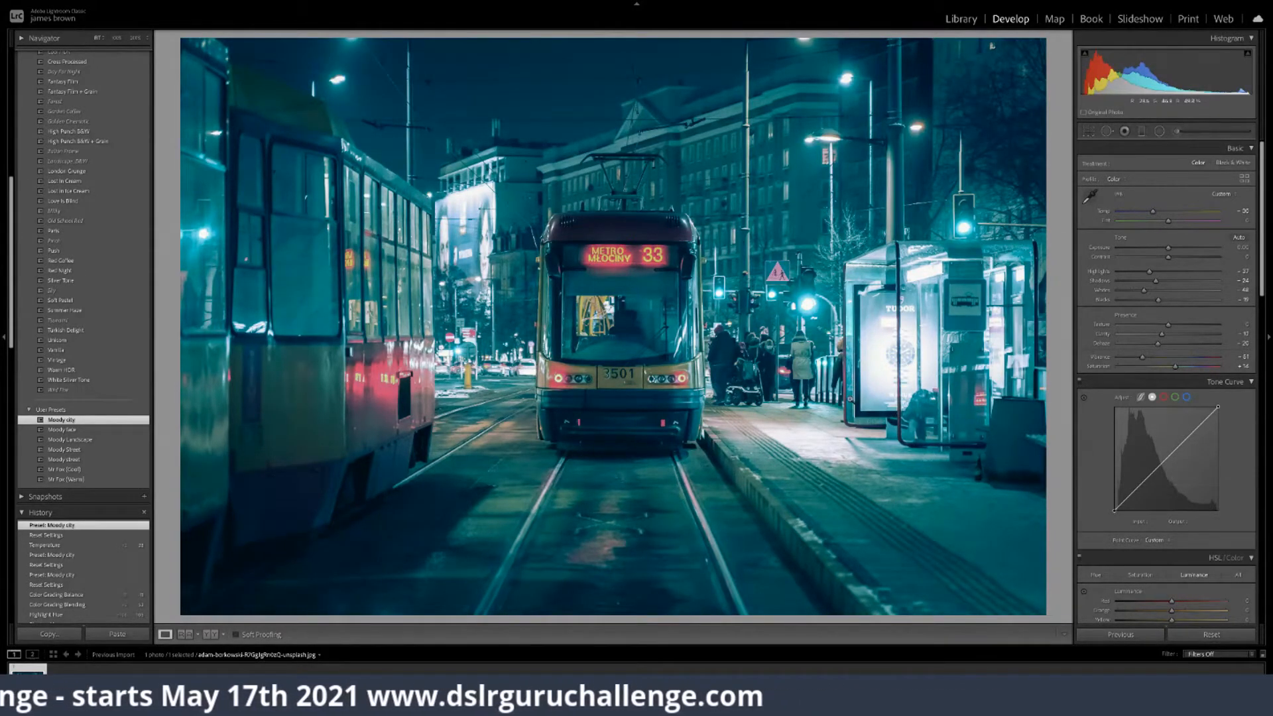
pyautogui.click(1203, 635)
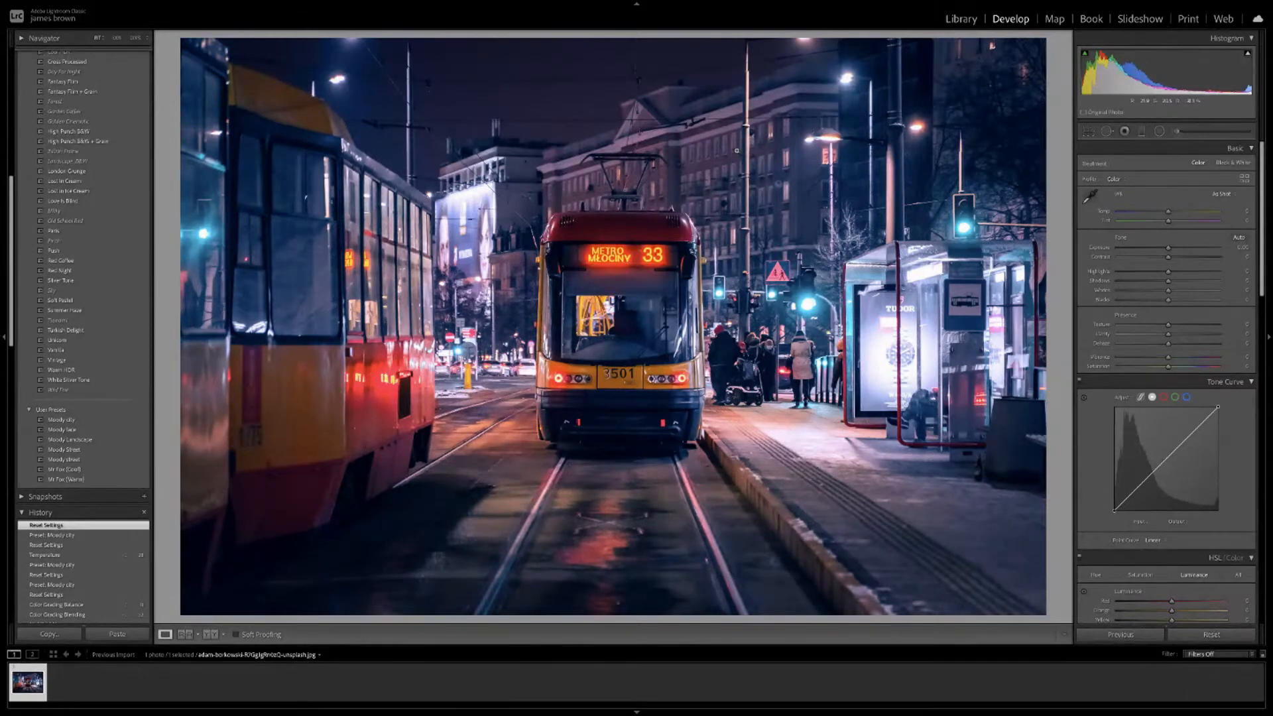
# - Lower Temperature to about -30, Highlights to -37, Shadows to -24, Whites to about -45 and Blacks to about -19
pyautogui.moveTo(1169, 215); pyautogui.dragTo(1154, 215)
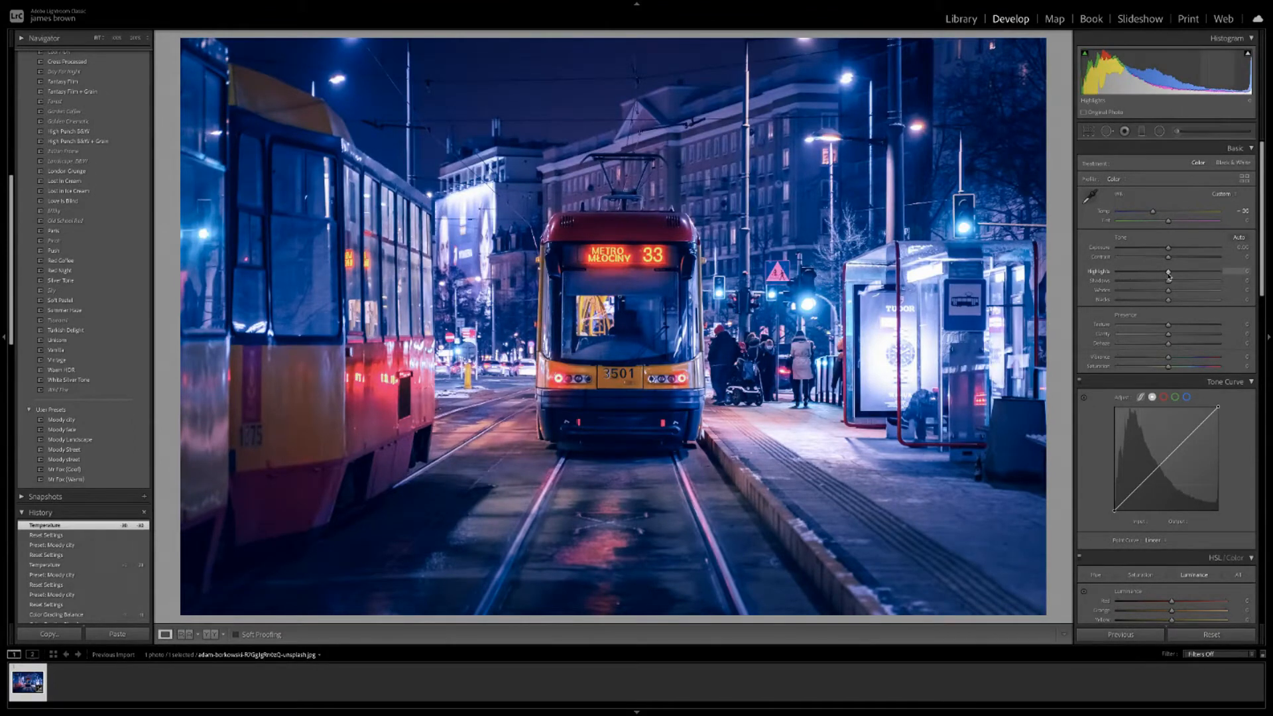
pyautogui.moveTo(1168, 276); pyautogui.dragTo(1150, 276)
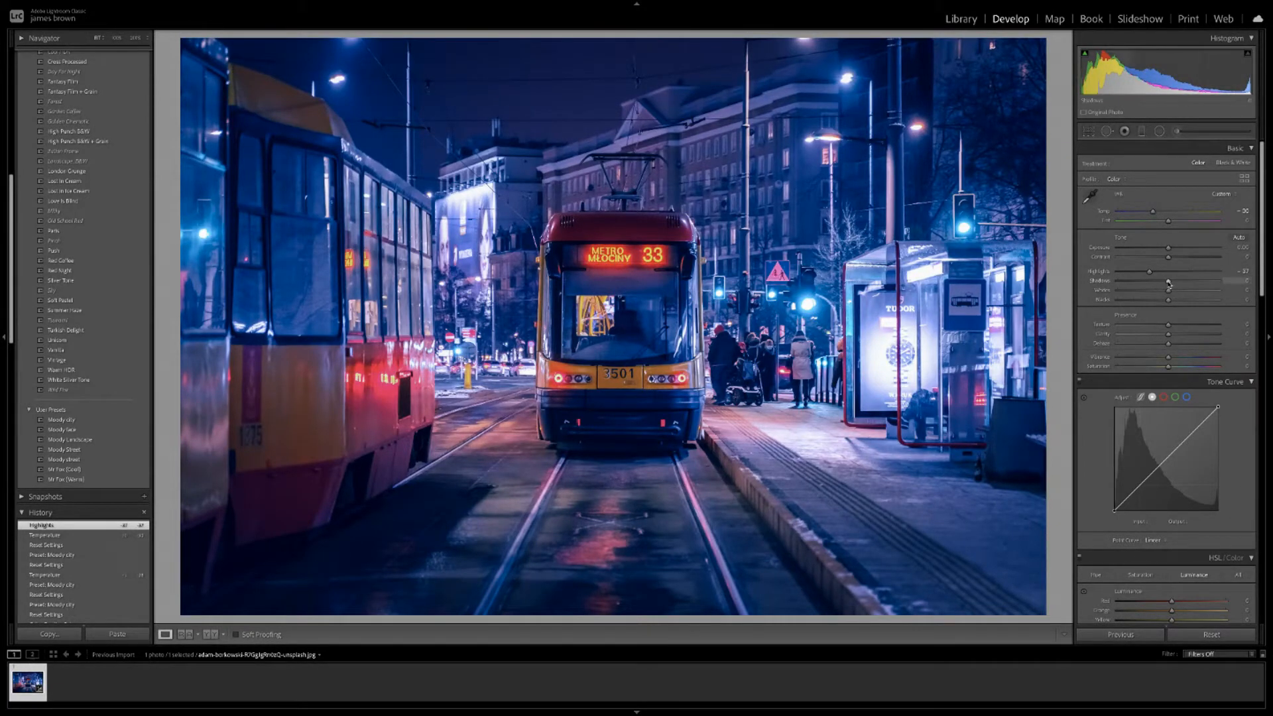
pyautogui.moveTo(1167, 281); pyautogui.dragTo(1155, 284)
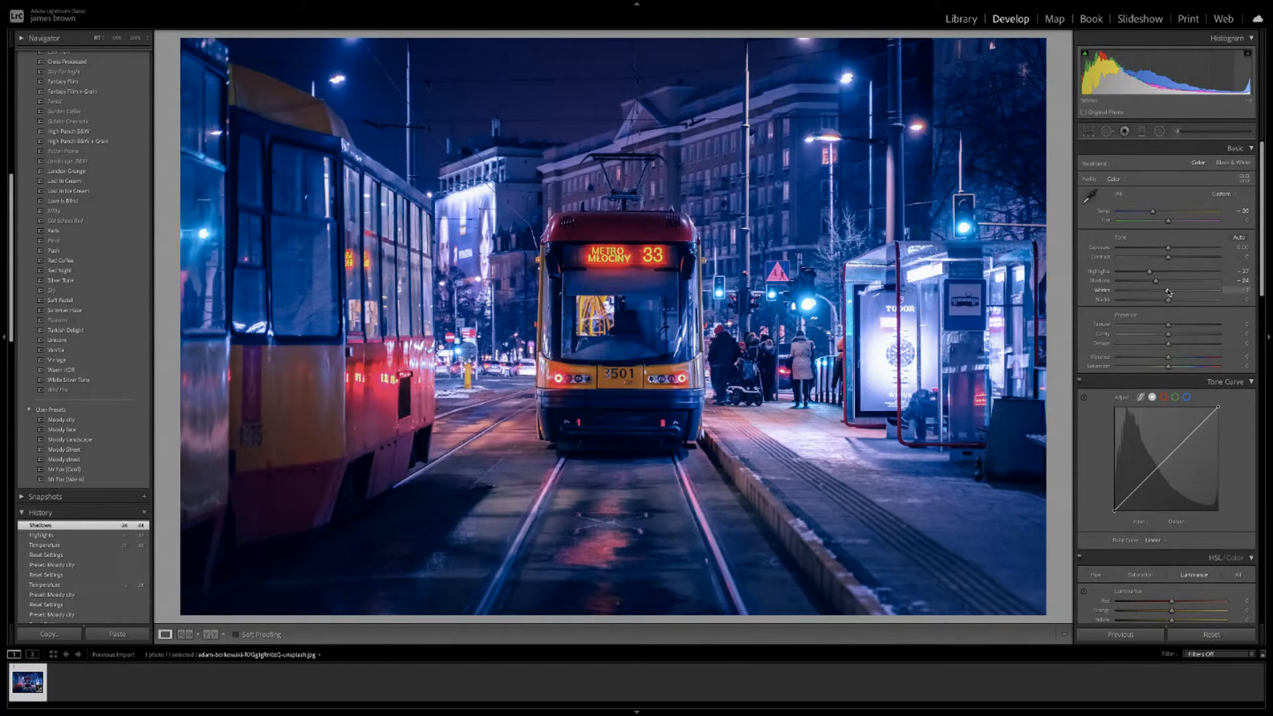
pyautogui.moveTo(1167, 292); pyautogui.dragTo(1144, 292)
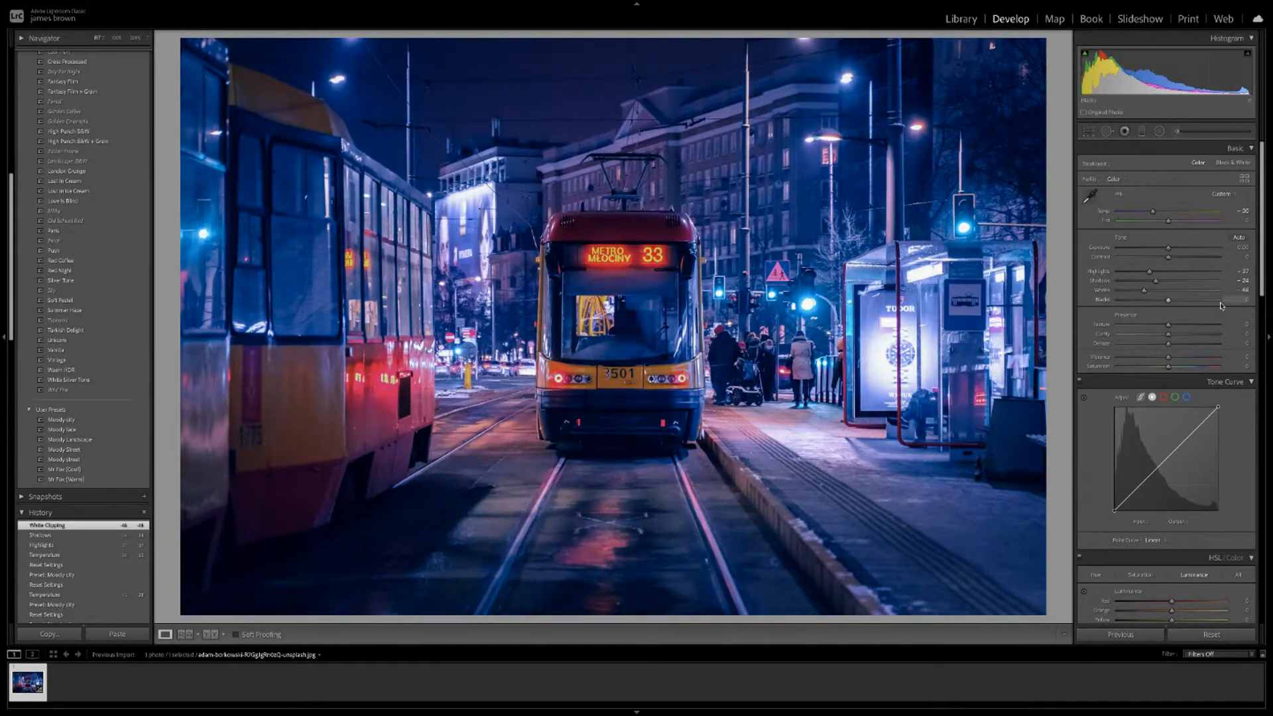
pyautogui.moveTo(1168, 302); pyautogui.dragTo(1158, 303)
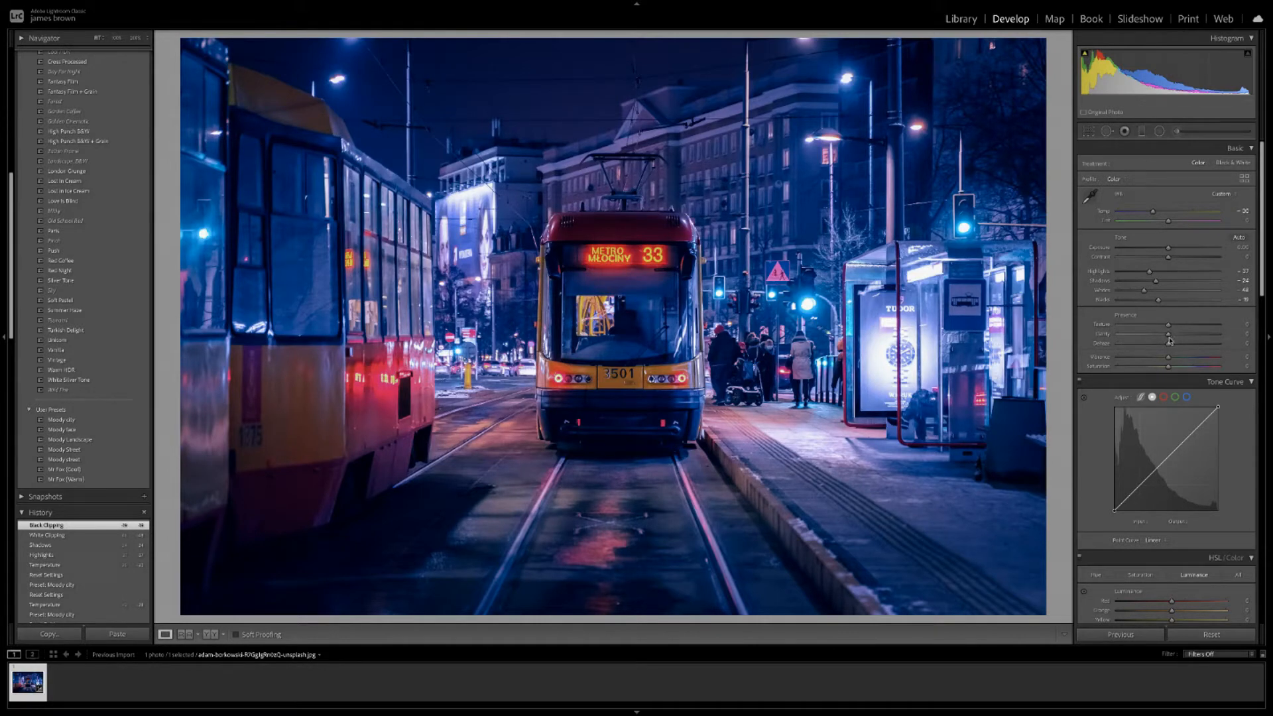
# - Soften the photo by lowering Clarity to about -12 and Dehaze to about -20
pyautogui.moveTo(1168, 338); pyautogui.dragTo(1162, 338)
pyautogui.moveTo(1161, 337); pyautogui.dragTo(1160, 337)
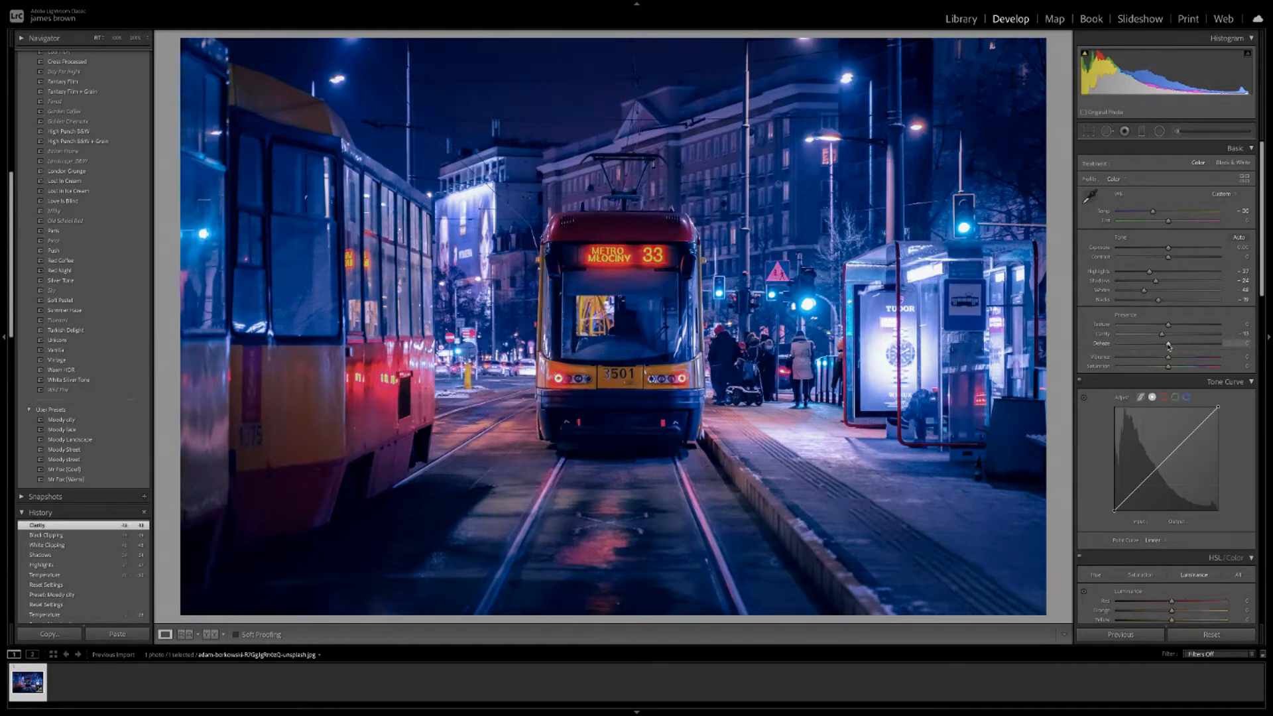
pyautogui.moveTo(1168, 345); pyautogui.dragTo(1159, 346)
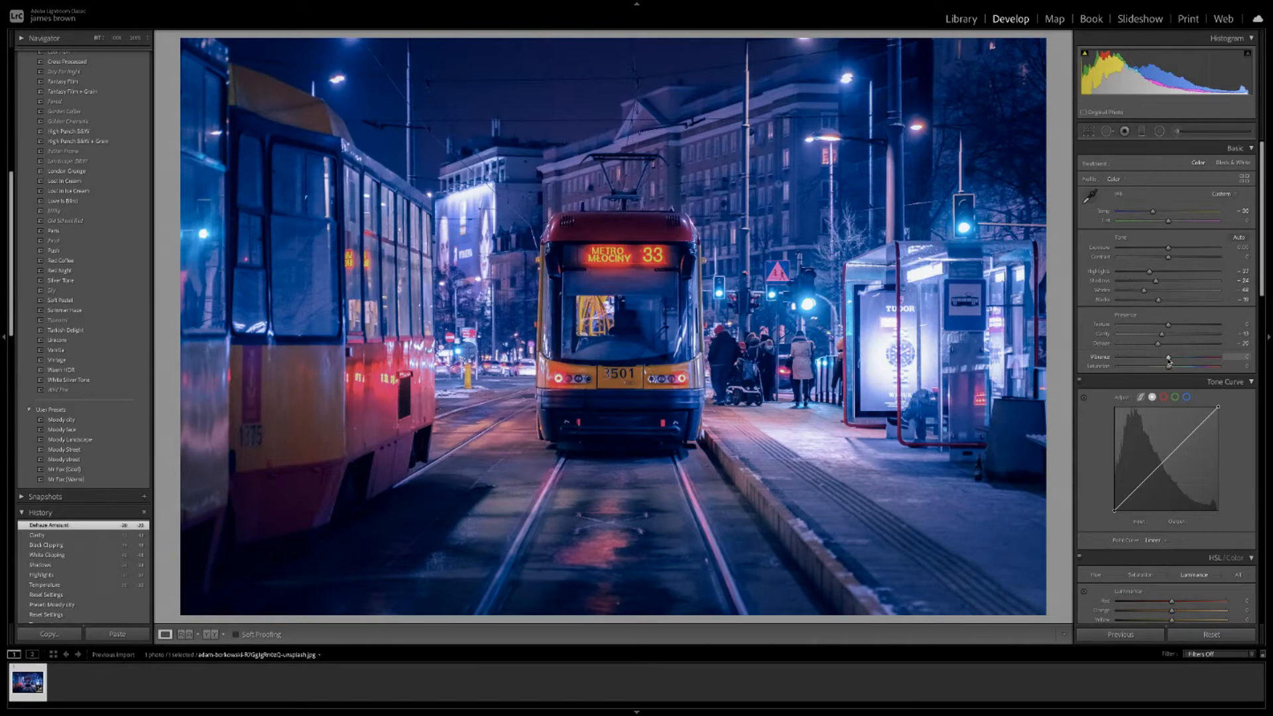
# - Reduce Vibrance to about -50 and raise Saturation to +14
pyautogui.moveTo(1168, 359); pyautogui.dragTo(1167, 359)
pyautogui.moveTo(1167, 360); pyautogui.dragTo(1144, 360)
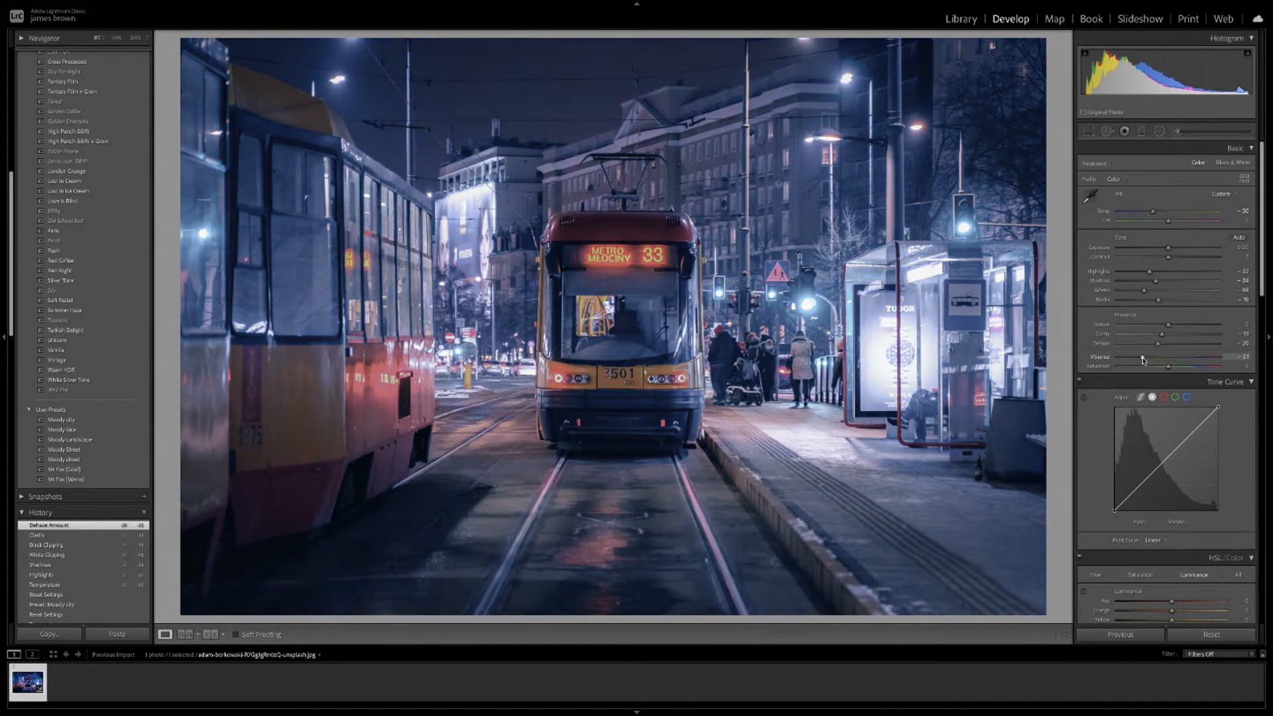
pyautogui.moveTo(1142, 360); pyautogui.dragTo(1142, 360)
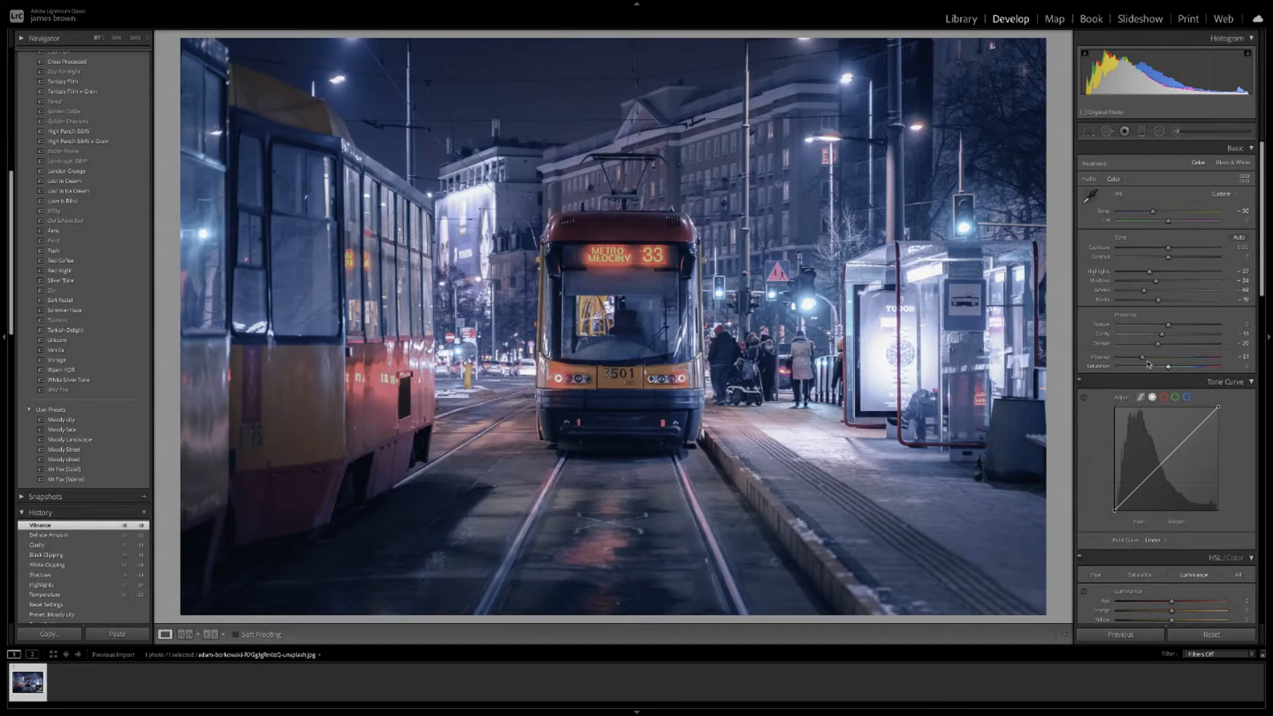
pyautogui.moveTo(1168, 369); pyautogui.dragTo(1170, 371)
pyautogui.moveTo(1171, 370); pyautogui.dragTo(1175, 369)
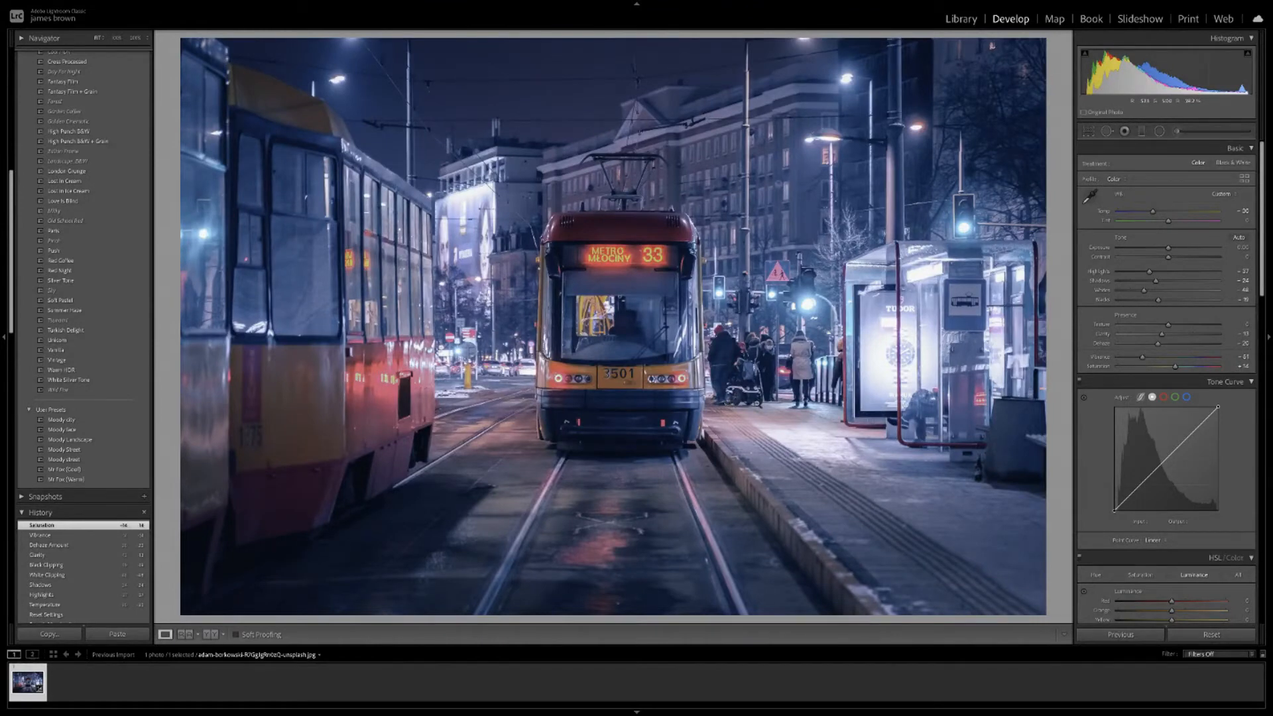
# - Add highlight, midtone and shadow points to the red channel's point curve, and pull the midtones and shadows slightly below the diagonal
pyautogui.scroll(-5, 1175, 402)
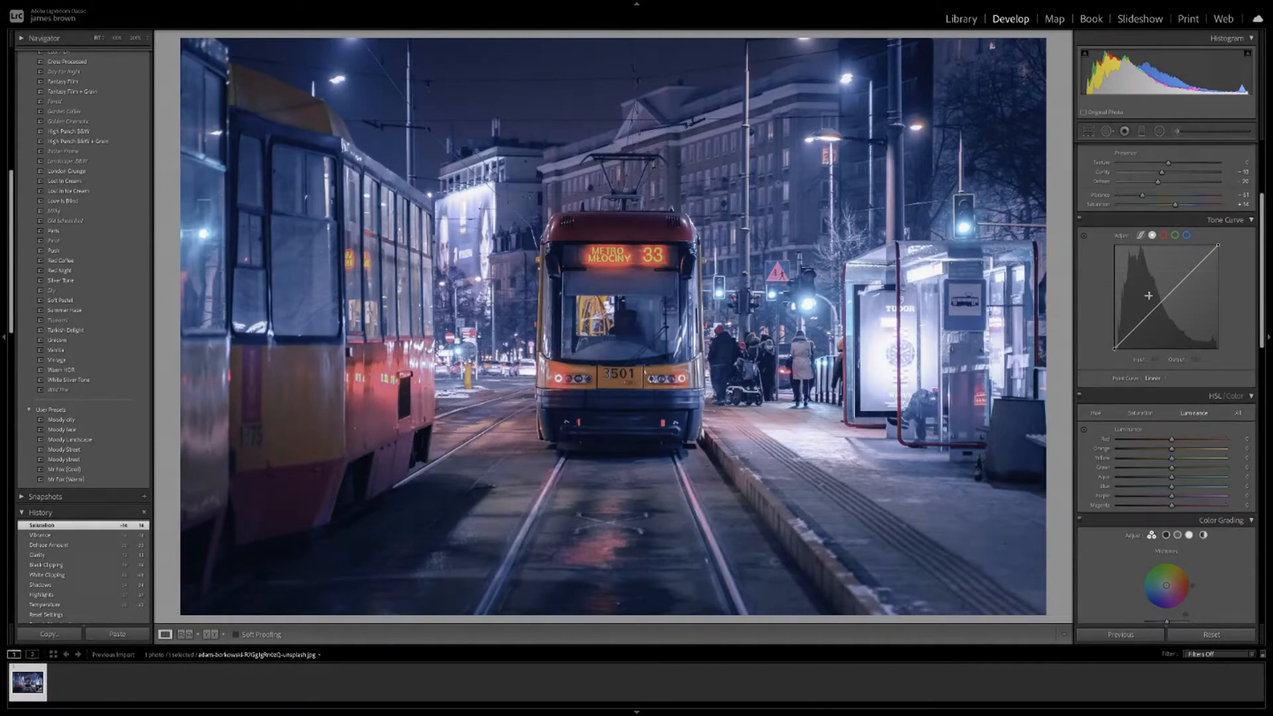
pyautogui.click(1164, 236)
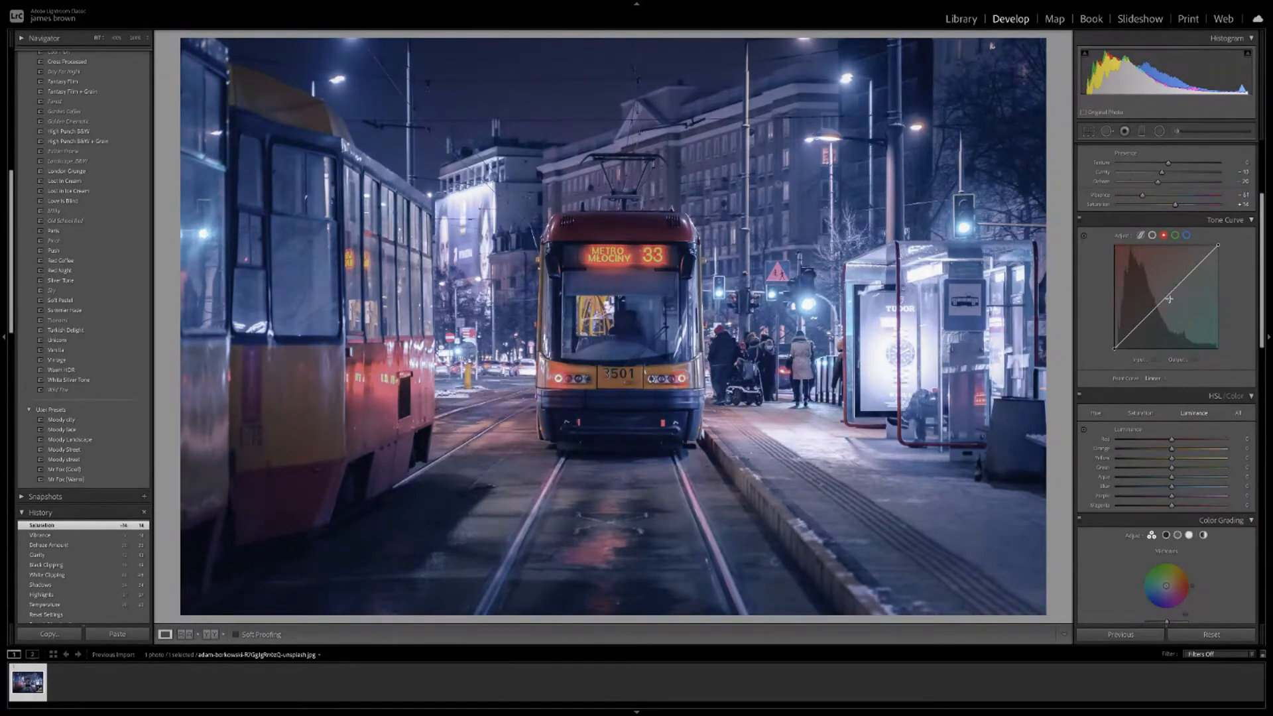
pyautogui.click(1194, 269)
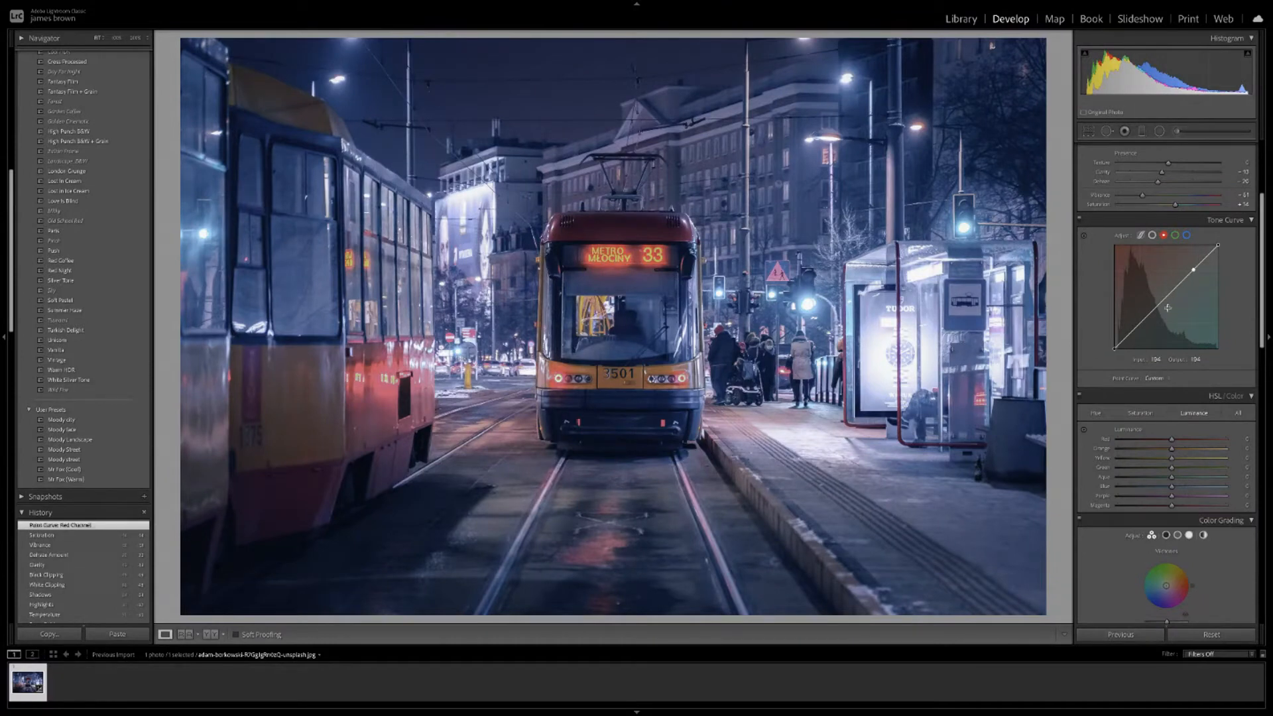
pyautogui.click(1167, 296)
pyautogui.click(1138, 324)
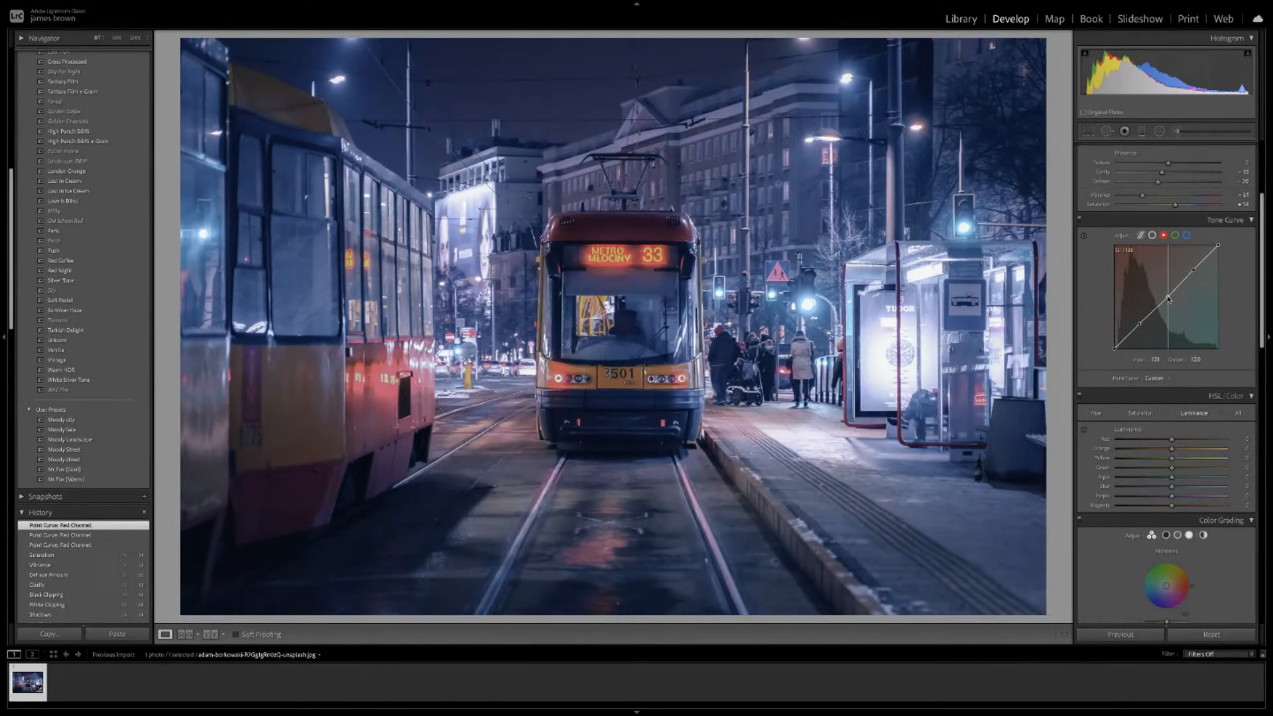
pyautogui.moveTo(1168, 300); pyautogui.dragTo(1171, 302)
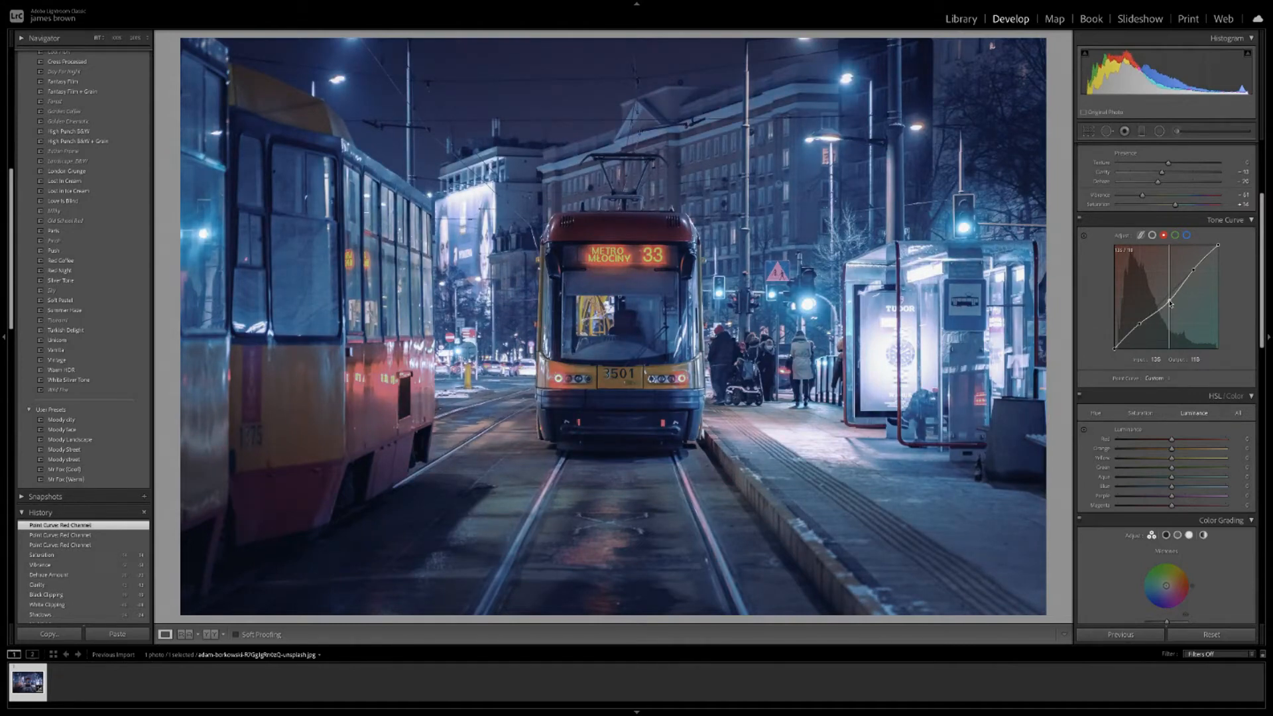
pyautogui.moveTo(1170, 304); pyautogui.dragTo(1143, 330)
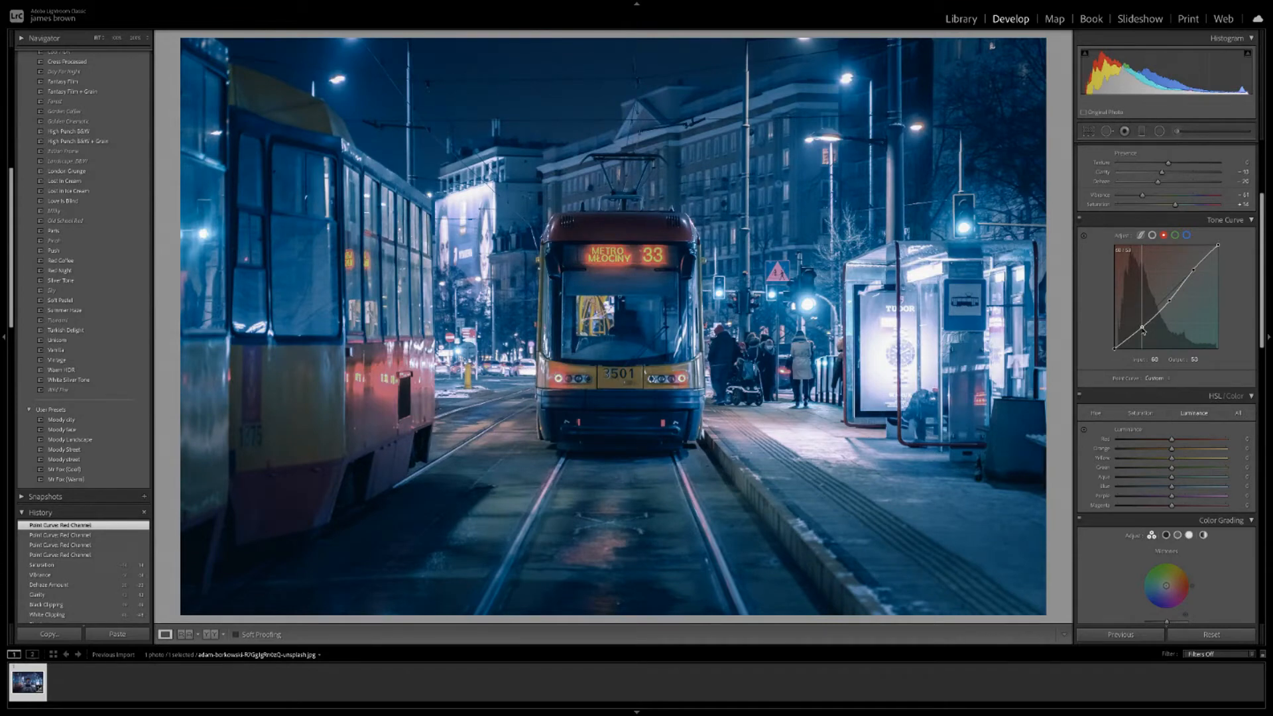
pyautogui.moveTo(1143, 330); pyautogui.dragTo(1143, 330)
pyautogui.moveTo(1193, 269); pyautogui.dragTo(1193, 269)
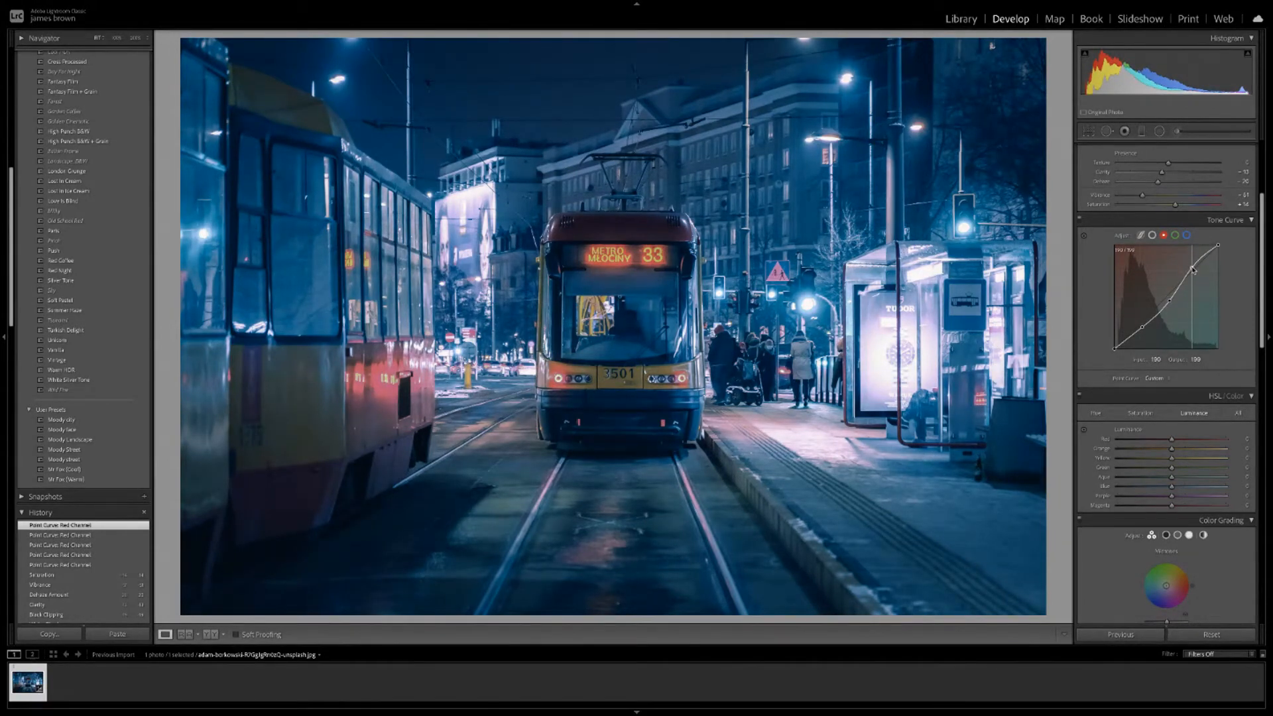
pyautogui.moveTo(1193, 269); pyautogui.dragTo(1193, 269)
# - Add highlight, midtone and shadow points to the green channel's point curve, and raise the midtones and highlights slightly
pyautogui.click(1175, 235)
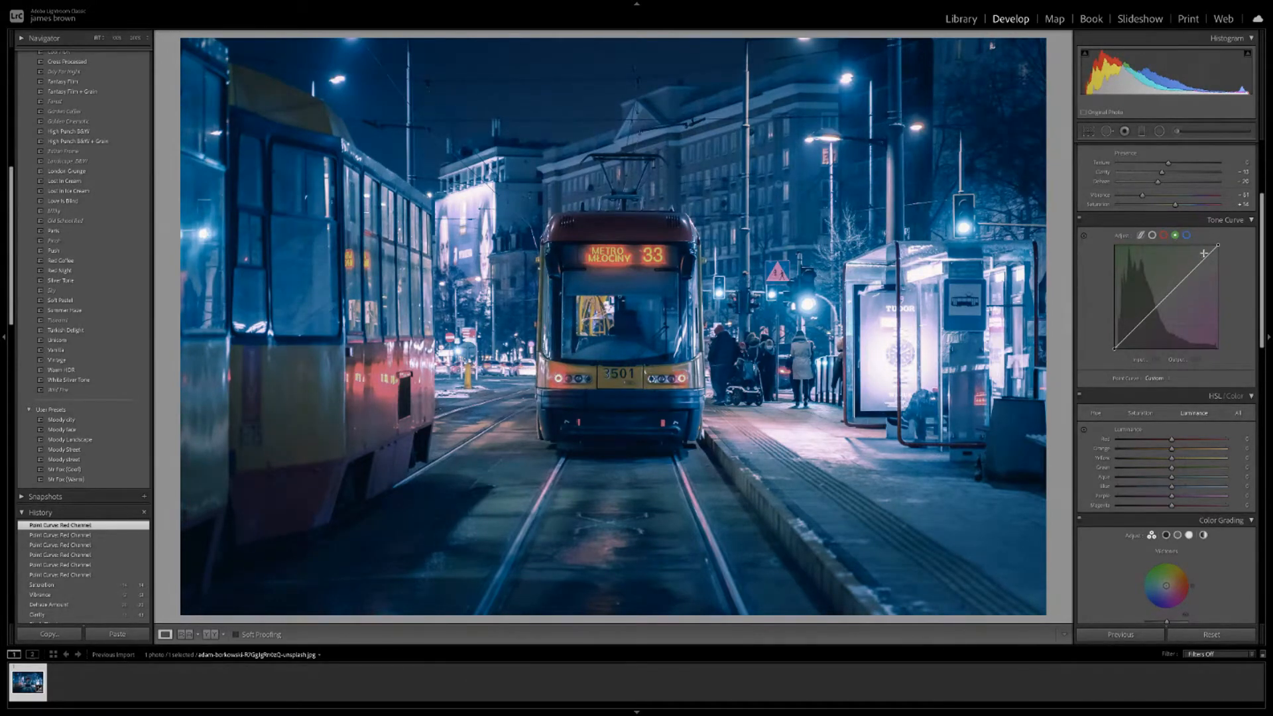
pyautogui.click(1190, 270)
pyautogui.click(1166, 298)
pyautogui.click(1140, 323)
pyautogui.moveTo(1166, 298); pyautogui.dragTo(1165, 296)
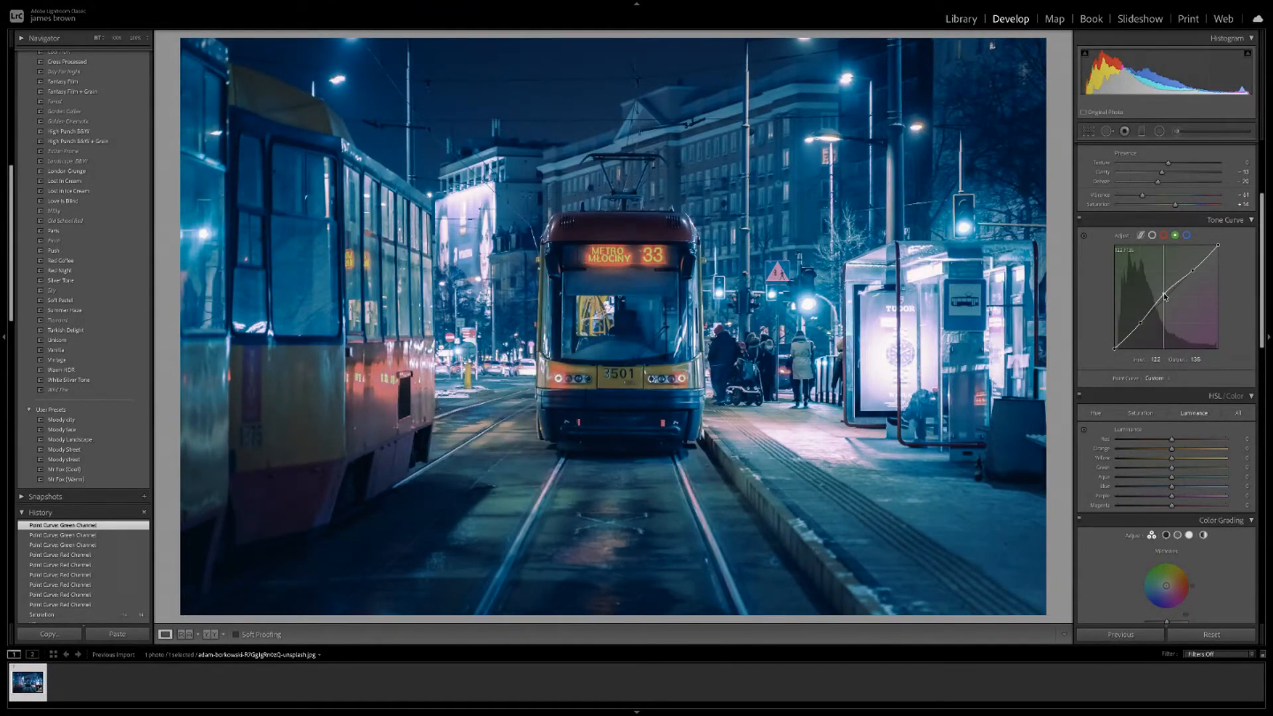
pyautogui.moveTo(1165, 296); pyautogui.dragTo(1192, 271)
pyautogui.moveTo(1192, 270); pyautogui.dragTo(1193, 269)
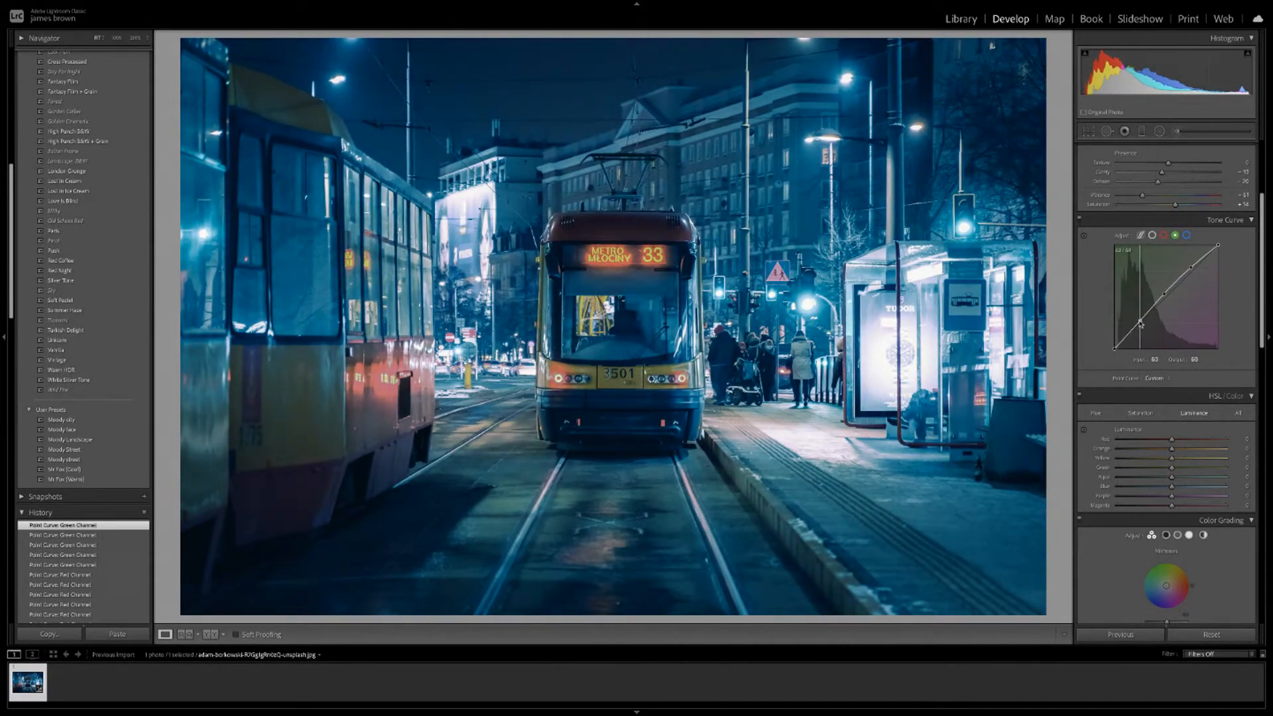
pyautogui.moveTo(1140, 324); pyautogui.dragTo(1141, 325)
pyautogui.moveTo(1165, 296); pyautogui.dragTo(1164, 295)
# - Add highlight, midtone and shadow points to the blue channel's point curve, and pull the midtone point below the diagonal
pyautogui.click(1186, 235)
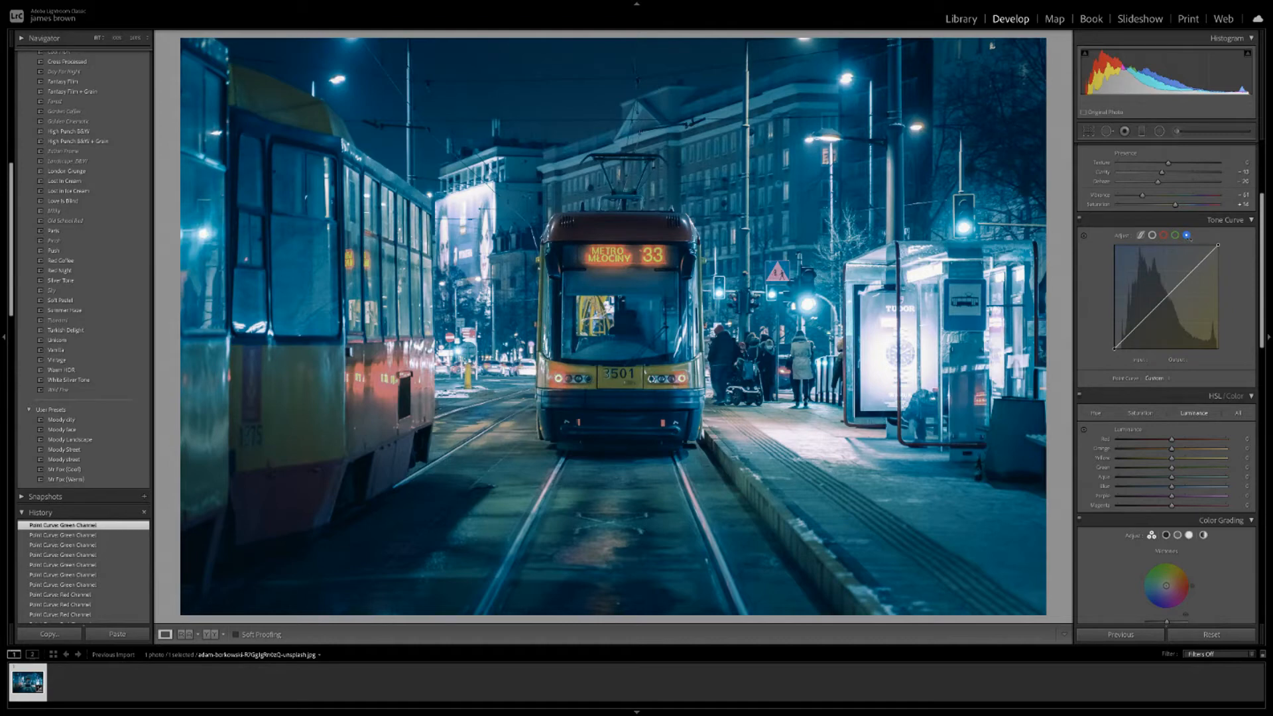
pyautogui.click(1193, 272)
pyautogui.click(1168, 299)
pyautogui.click(1141, 323)
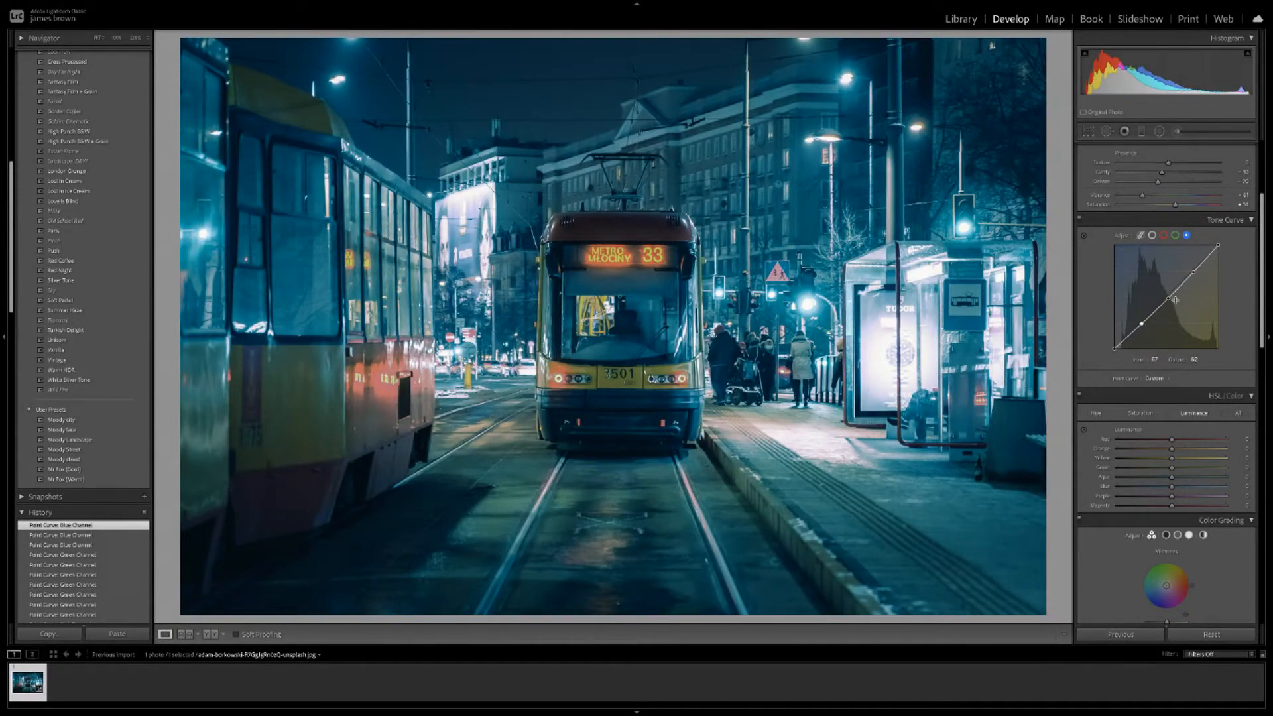
pyautogui.moveTo(1168, 298); pyautogui.dragTo(1172, 304)
pyautogui.moveTo(1170, 300); pyautogui.dragTo(1174, 303)
pyautogui.moveTo(1171, 300); pyautogui.dragTo(1173, 305)
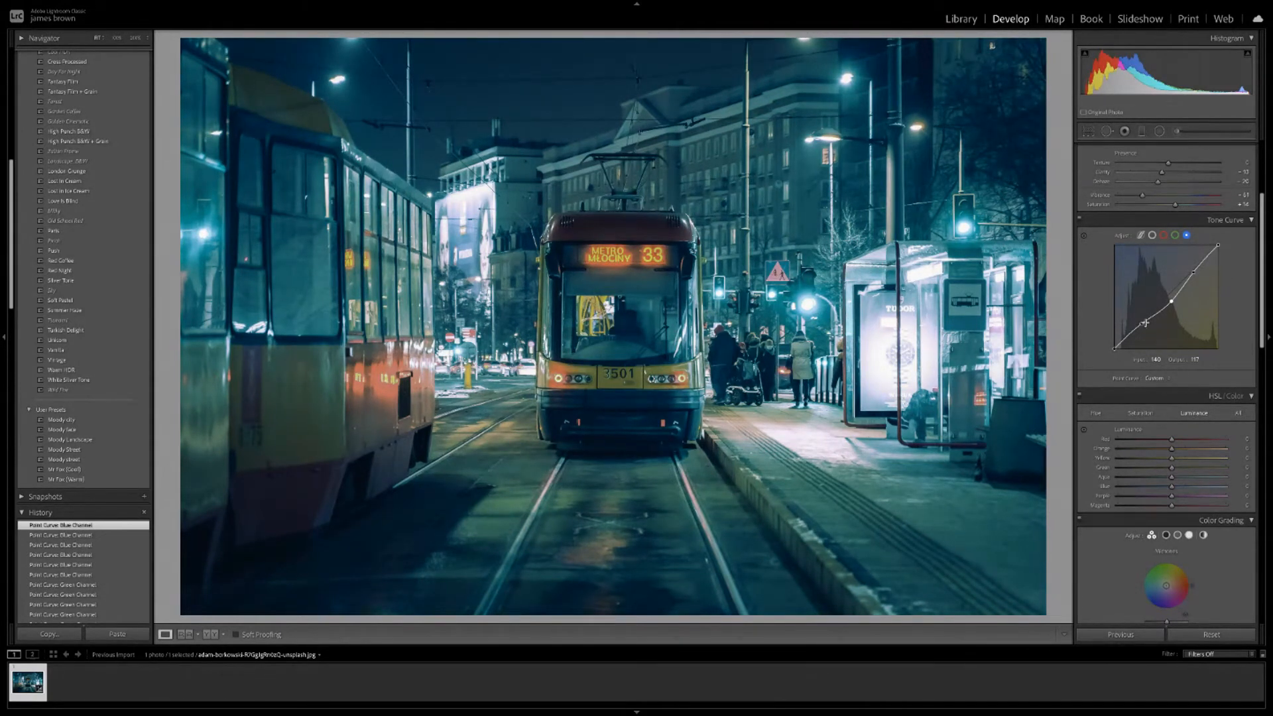
pyautogui.moveTo(1171, 304); pyautogui.dragTo(1170, 302)
# - Look over the HSL, Color Grading, Lens Corrections and Effects adjustments available for the photo
pyautogui.scroll(-5, 1192, 350)
pyautogui.scroll(-10, 1192, 349)
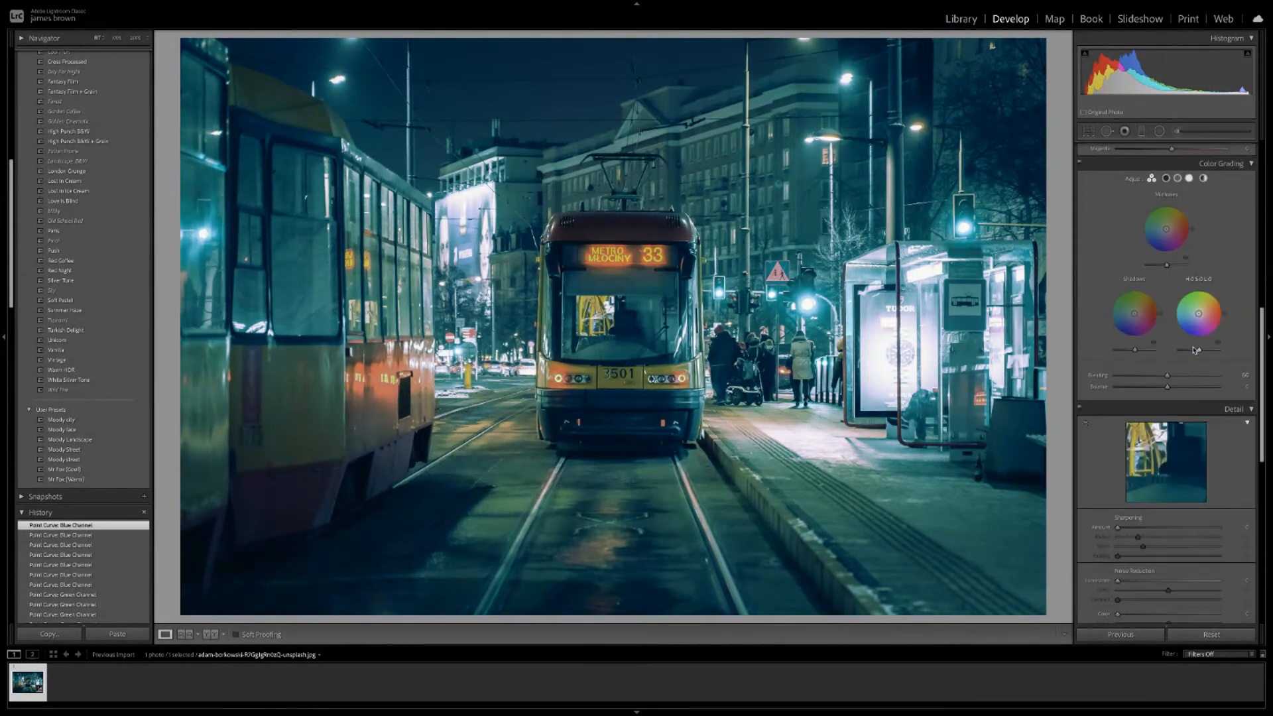
pyautogui.scroll(1, 1198, 351)
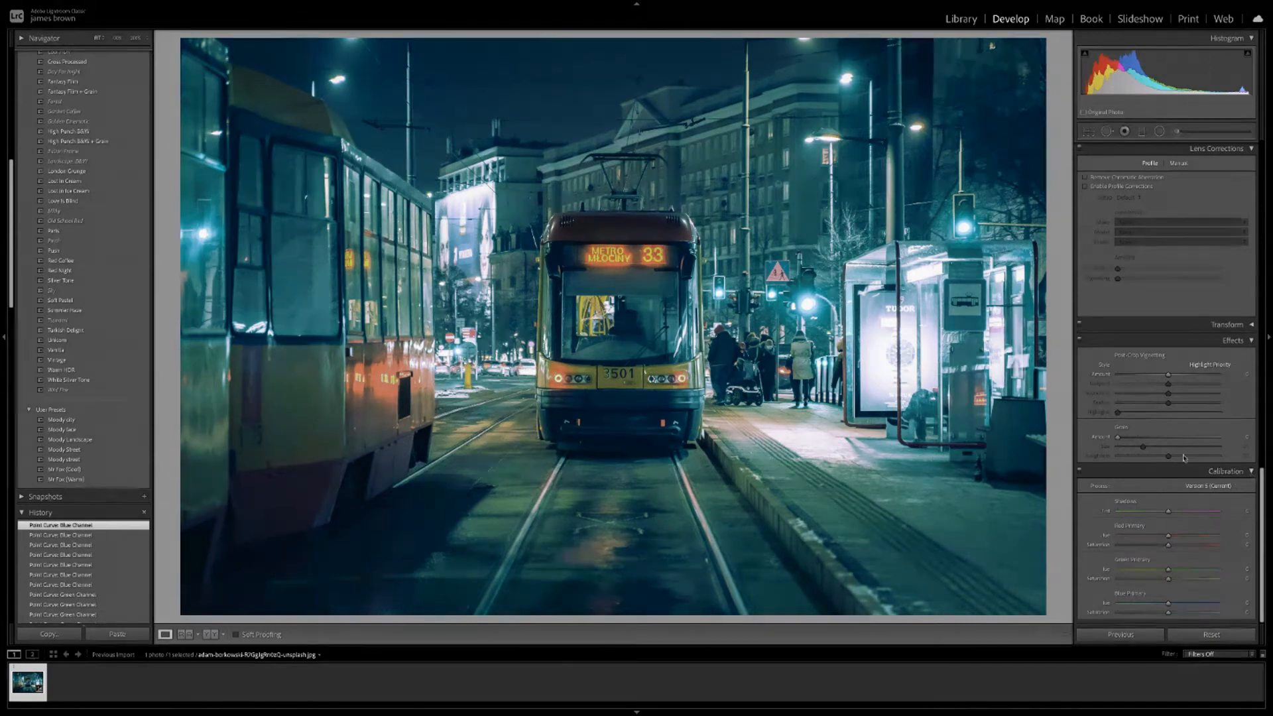
pyautogui.scroll(10, 1166, 496)
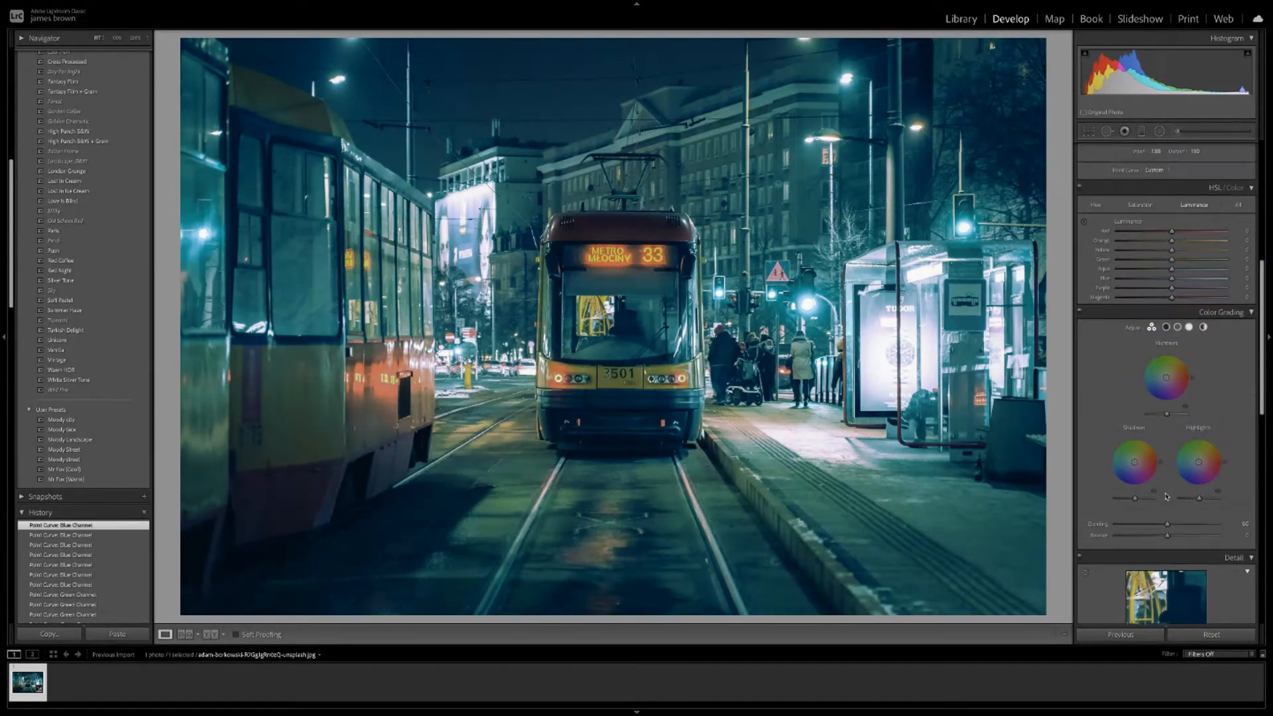
pyautogui.scroll(3, 1246, 248)
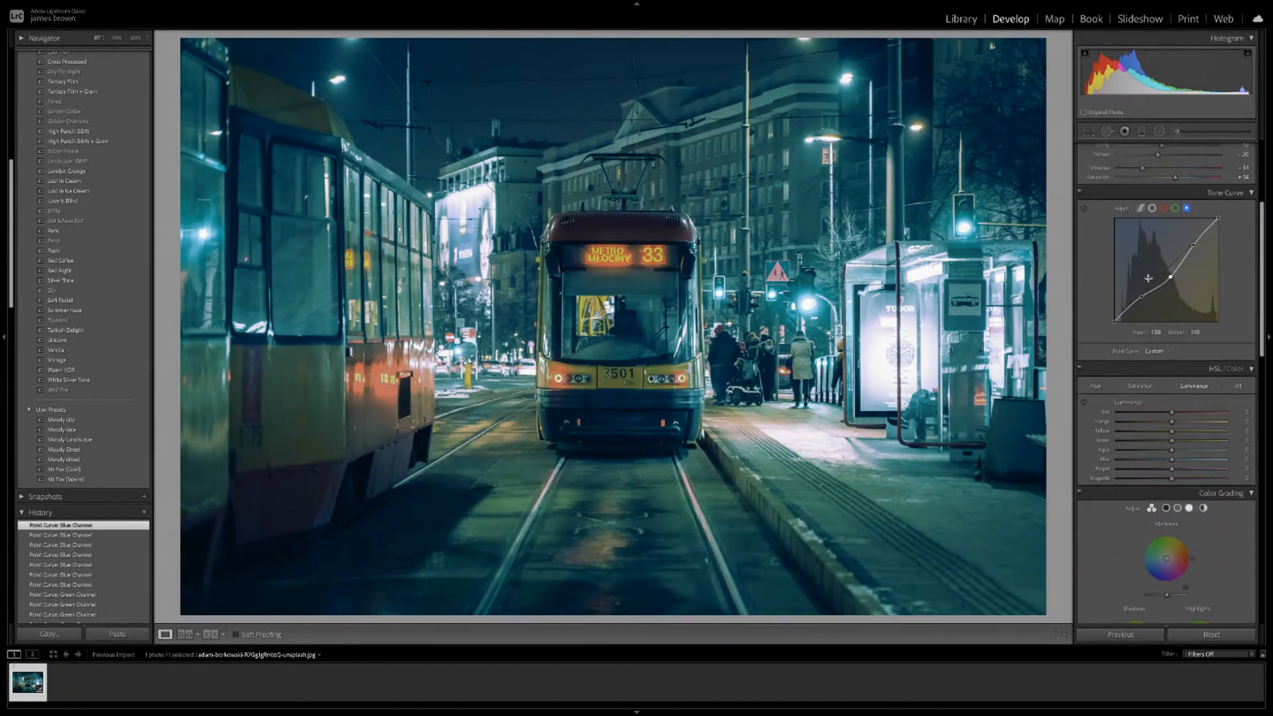
pyautogui.scroll(-1, 1192, 376)
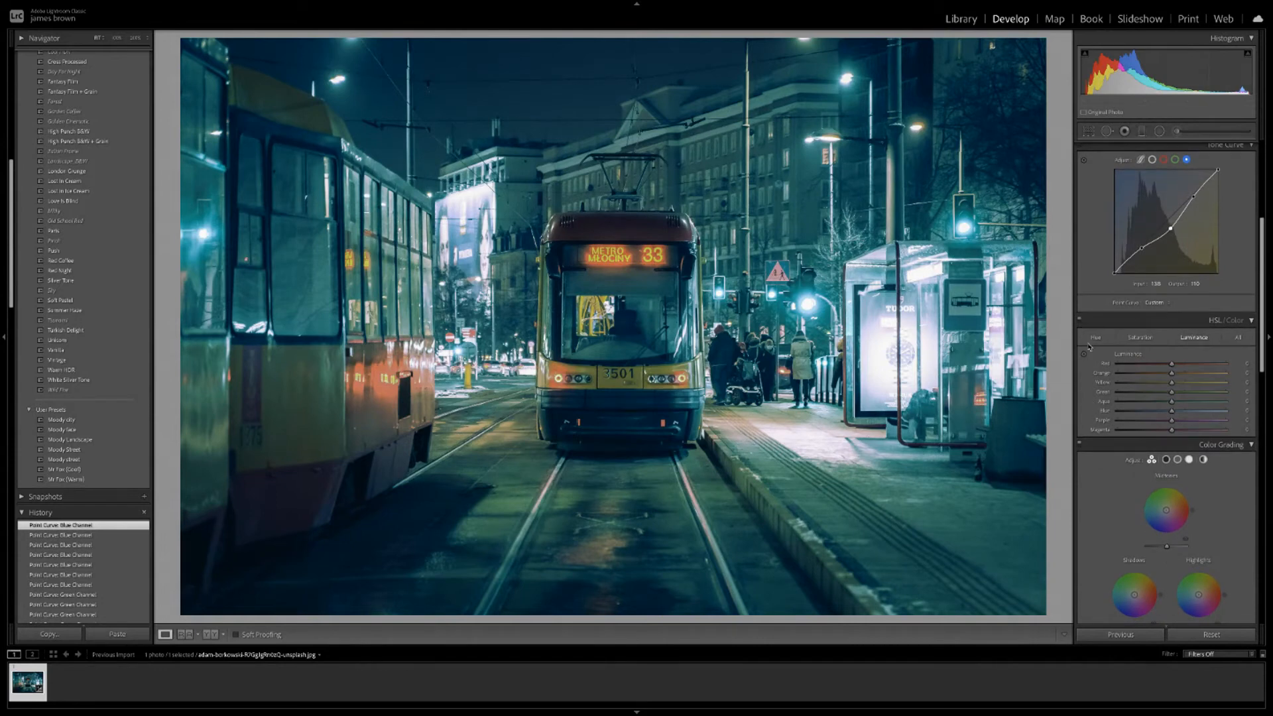
pyautogui.click(1137, 339)
pyautogui.click(1096, 339)
# - In the calibration settings, set Red Primary Hue to about -52, Green Primary Hue to about -28 and Blue Primary Hue to about -23
pyautogui.scroll(-10, 1187, 367)
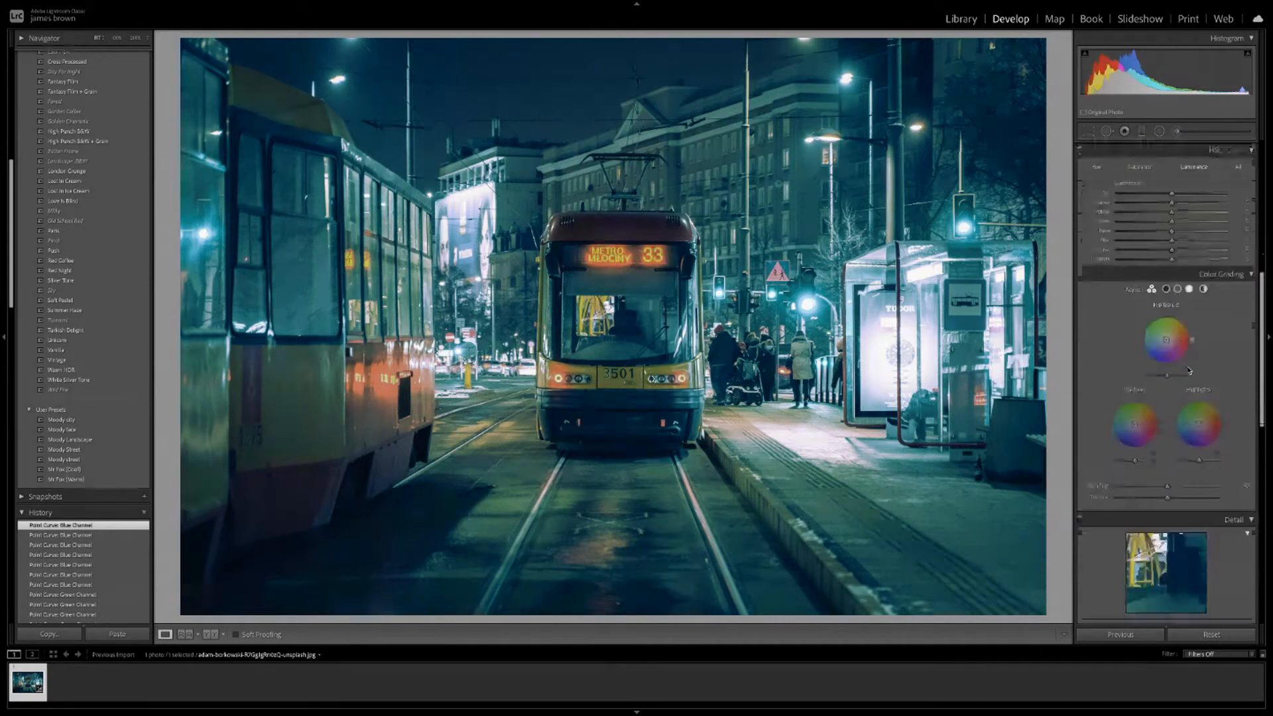
pyautogui.scroll(-12, 1187, 366)
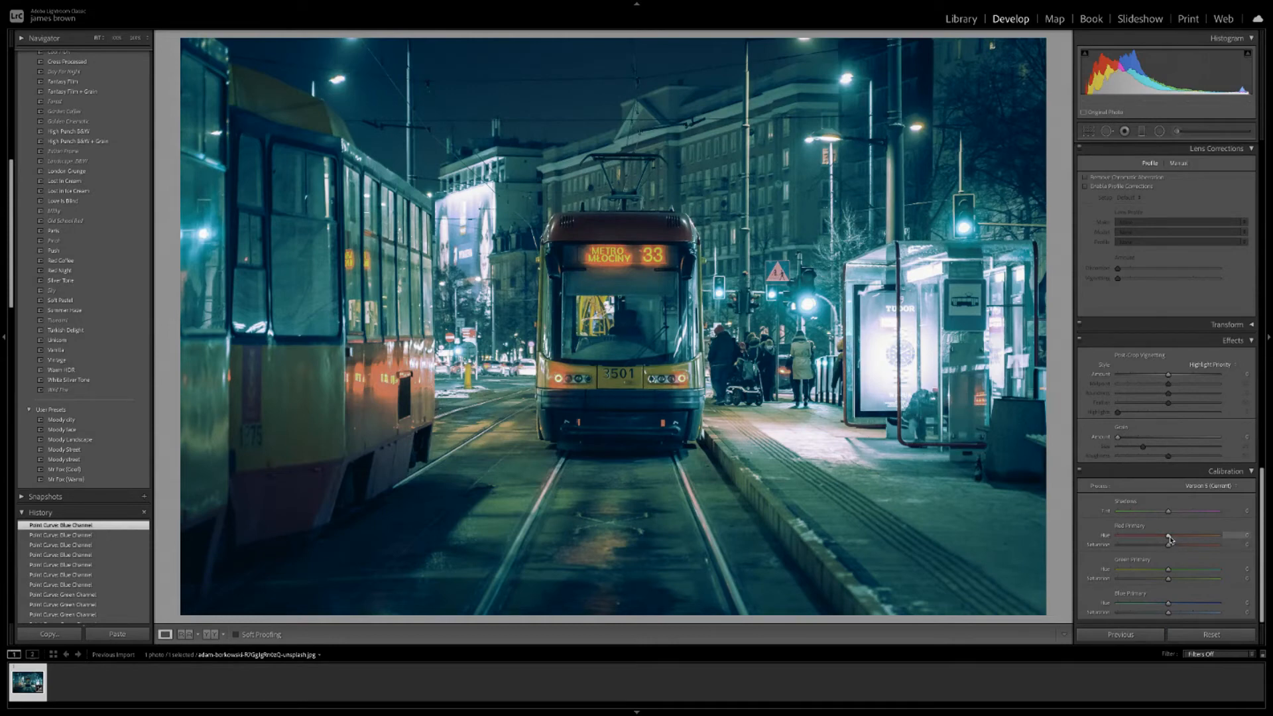
pyautogui.moveTo(1169, 539); pyautogui.dragTo(1146, 541)
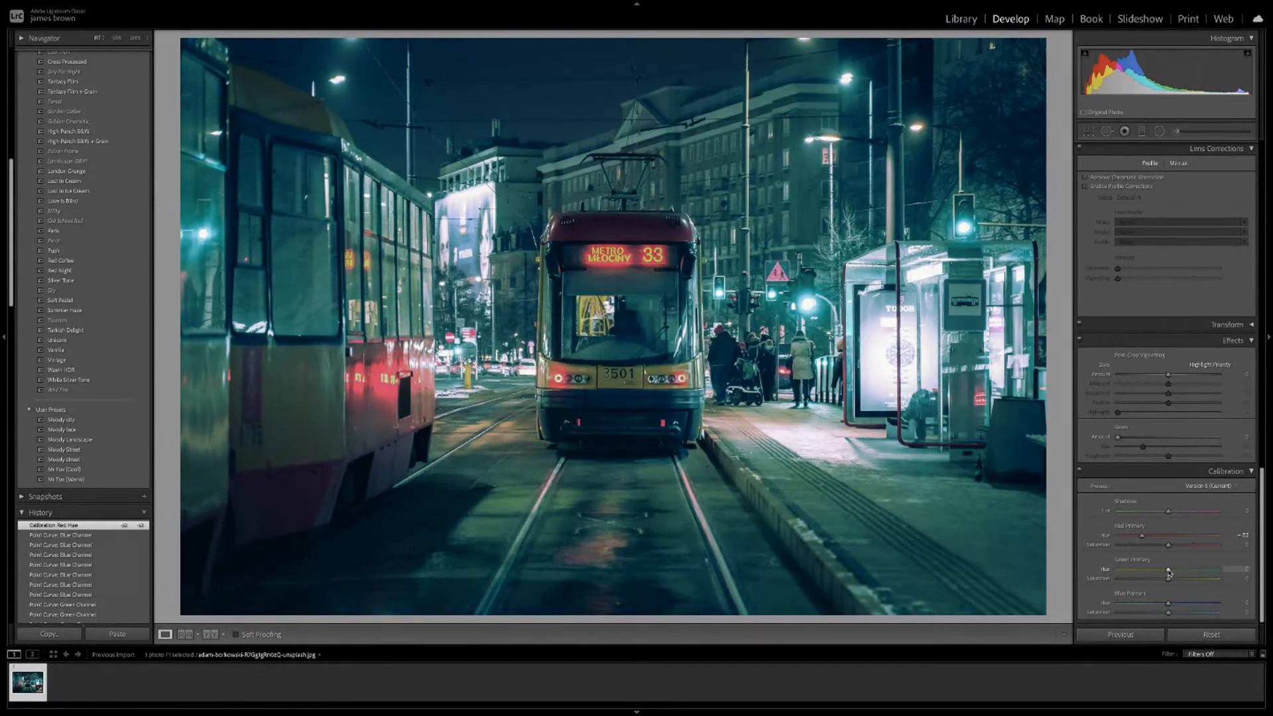
pyautogui.moveTo(1168, 573); pyautogui.dragTo(1165, 574)
pyautogui.moveTo(1161, 570); pyautogui.dragTo(1154, 572)
pyautogui.moveTo(1165, 604); pyautogui.dragTo(1158, 606)
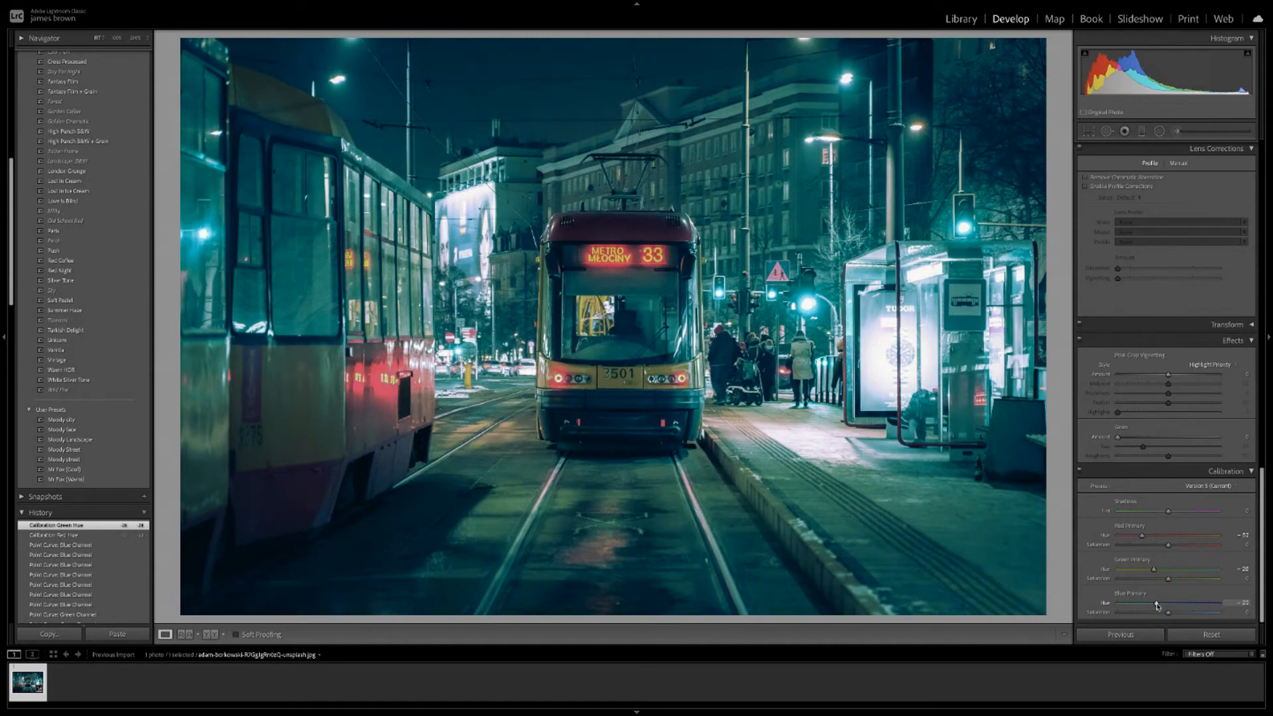
pyautogui.moveTo(1156, 606); pyautogui.dragTo(1156, 606)
pyautogui.scroll(5, 1144, 400)
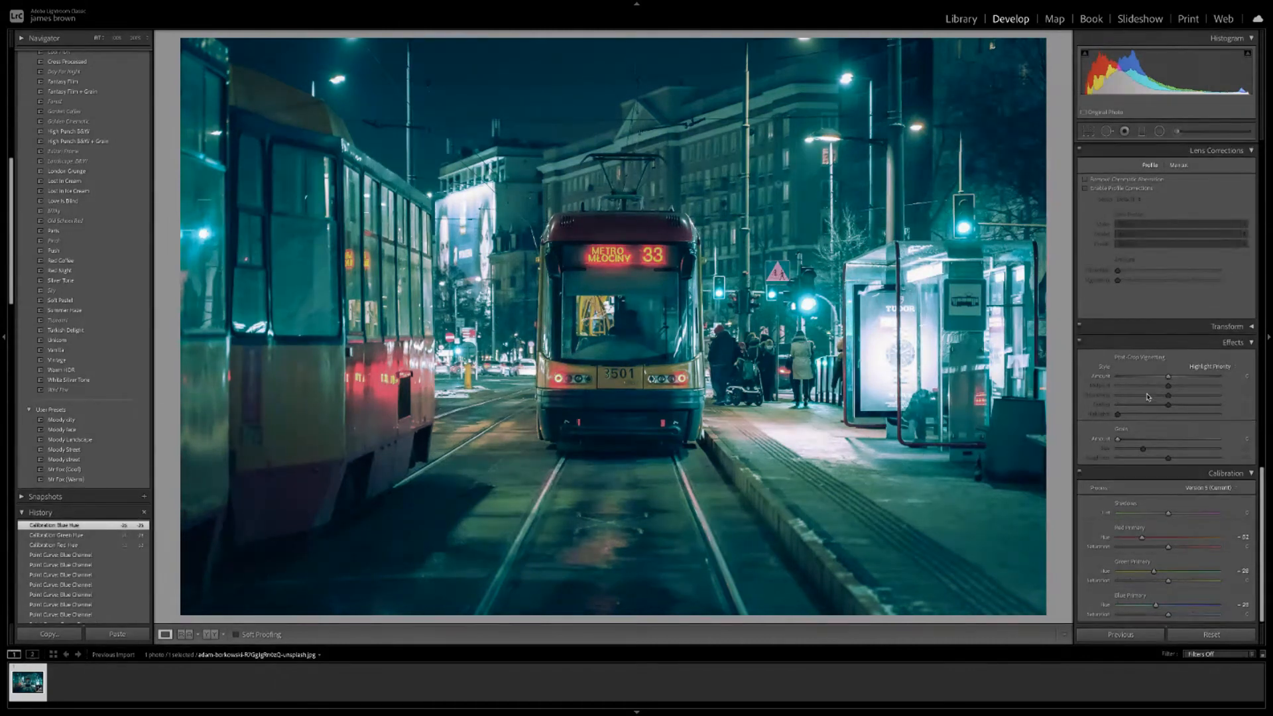
# - Lower the photo's Highlights, Shadows, Whites and Blacks slightly further in the basic tone adjustments
pyautogui.scroll(9, 1147, 396)
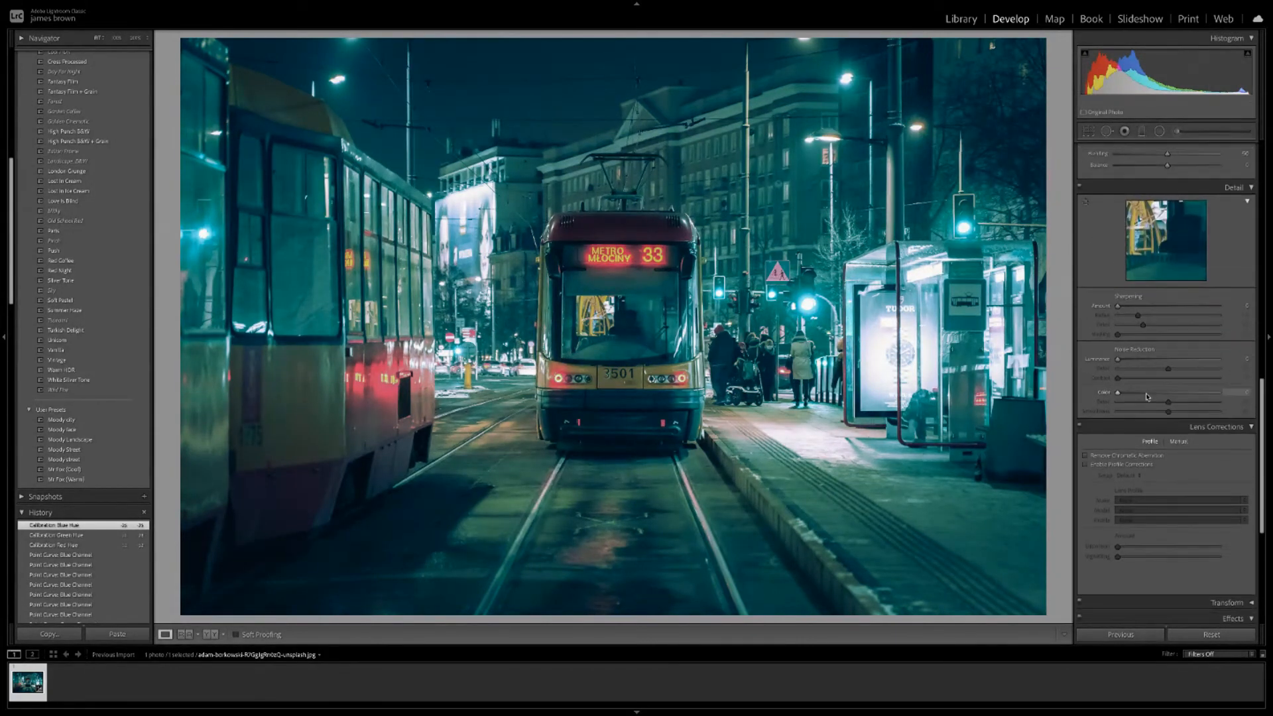
pyautogui.scroll(10, 1146, 397)
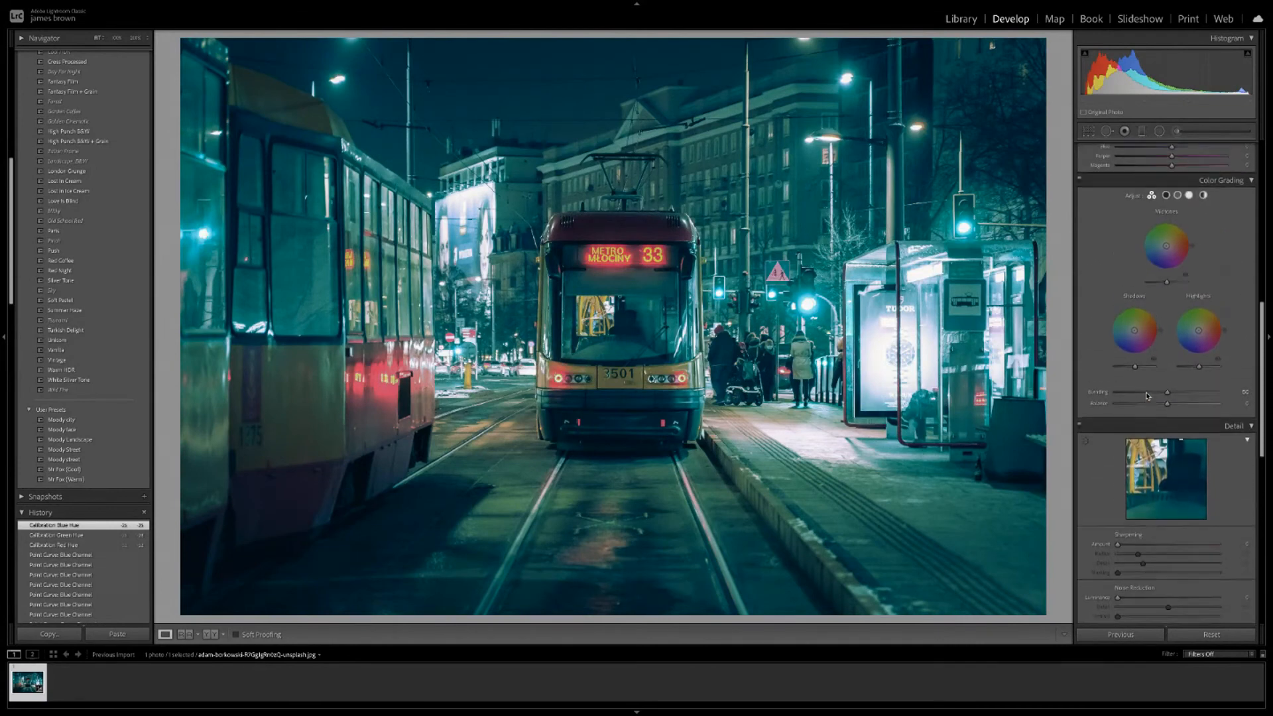
pyautogui.scroll(1, 1139, 221)
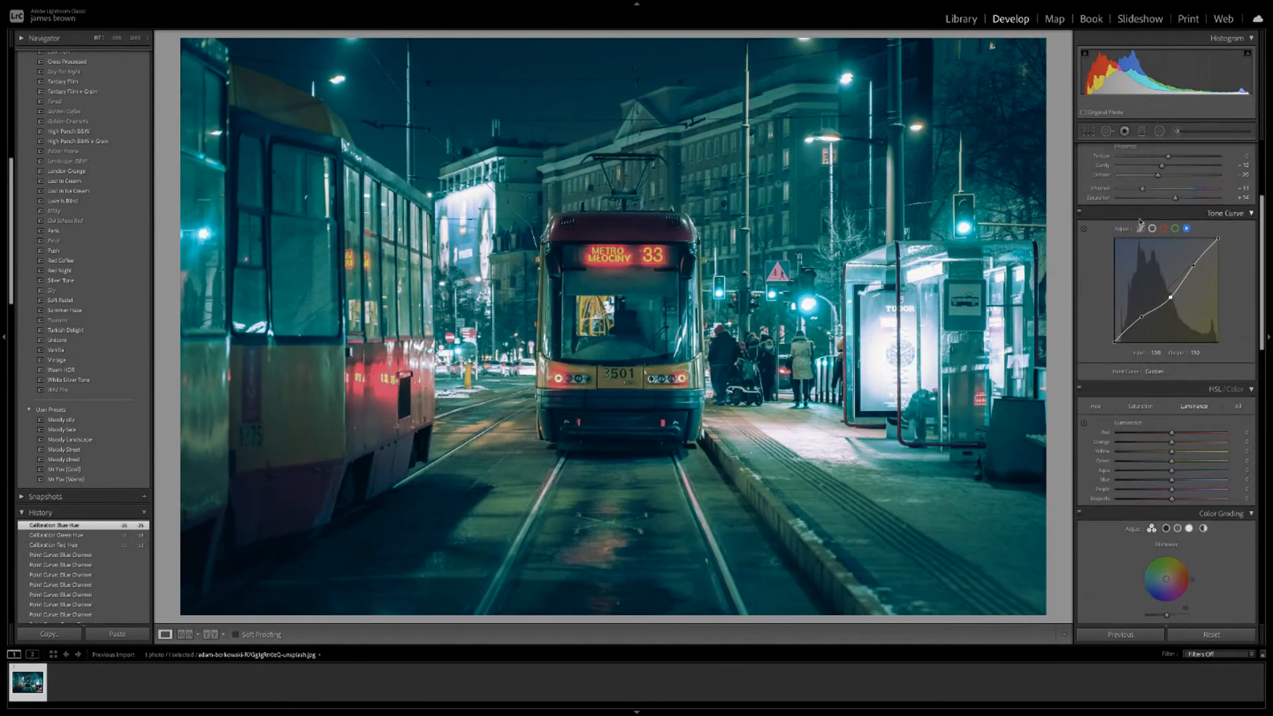
pyautogui.scroll(5, 1162, 220)
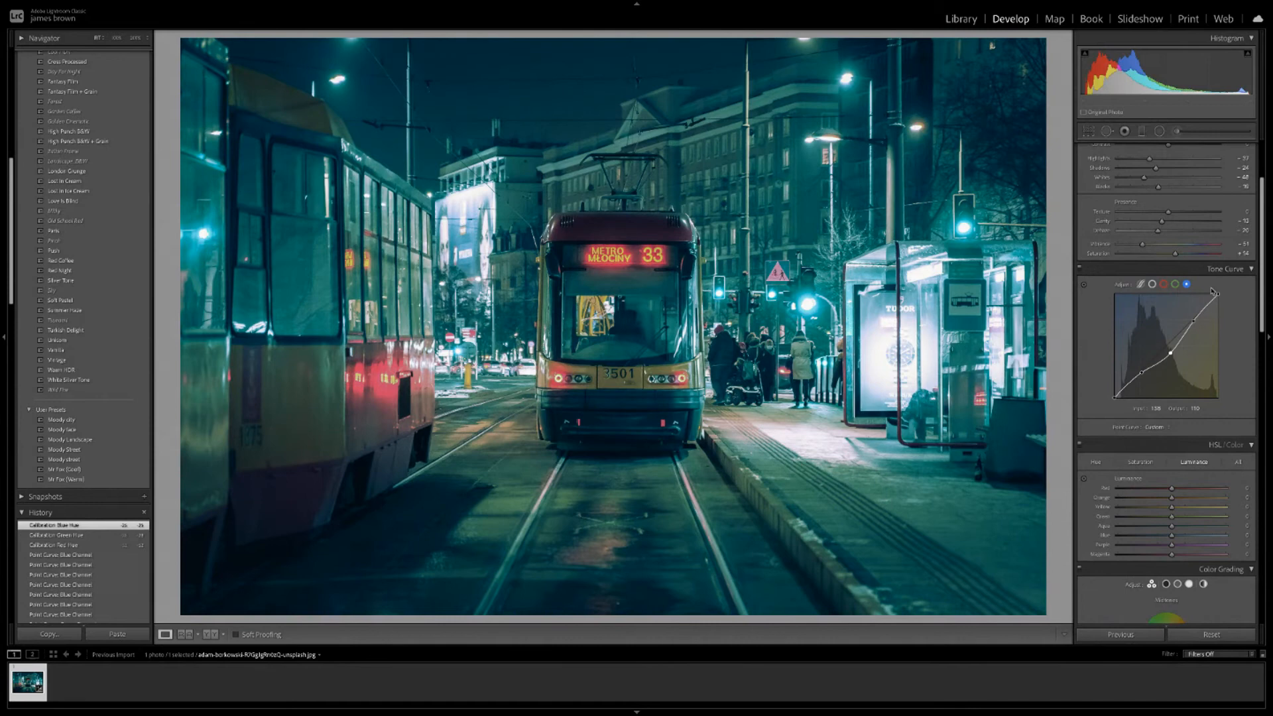
pyautogui.scroll(5, 1185, 187)
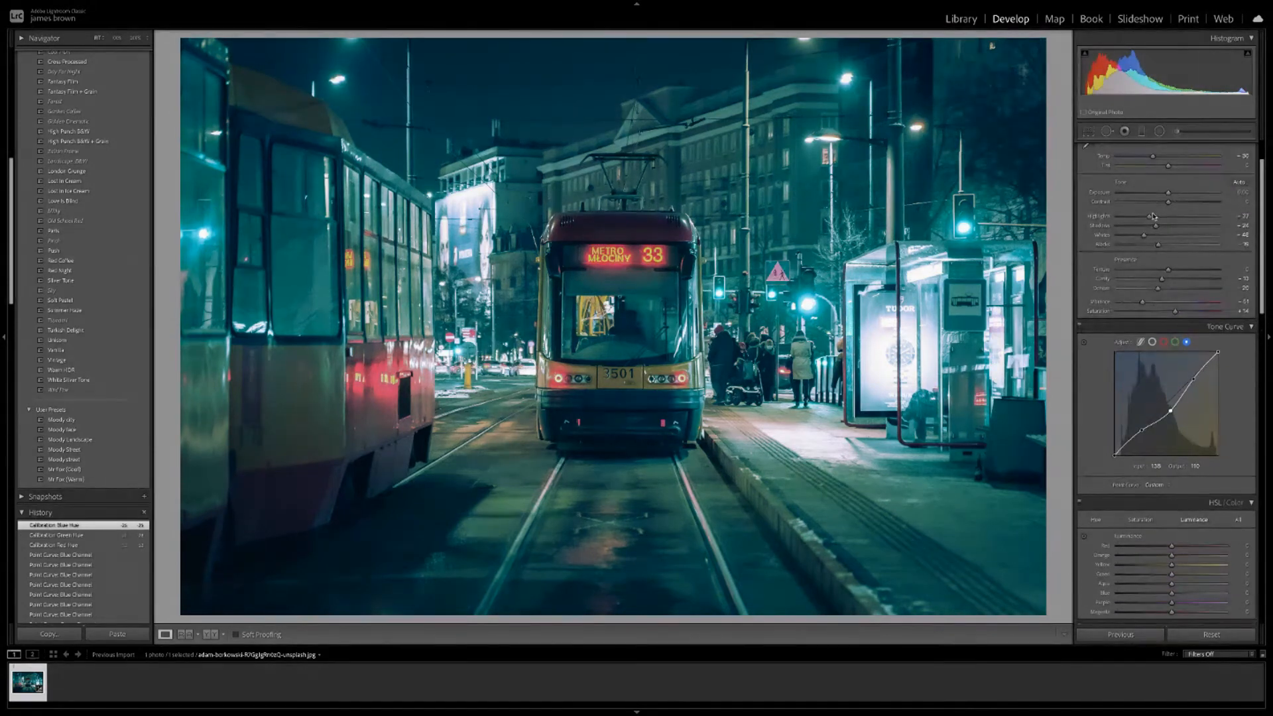
pyautogui.scroll(-1, 1150, 220)
pyautogui.moveTo(1150, 221)
pyautogui.mouseDown()
pyautogui.moveTo(1163, 224)
pyautogui.moveTo(1140, 232)
pyautogui.moveTo(1157, 240)
pyautogui.mouseUp()
pyautogui.scroll(-1, 1152, 227)
pyautogui.scroll(-1, 1152, 238)
pyautogui.scroll(-1, 1158, 242)
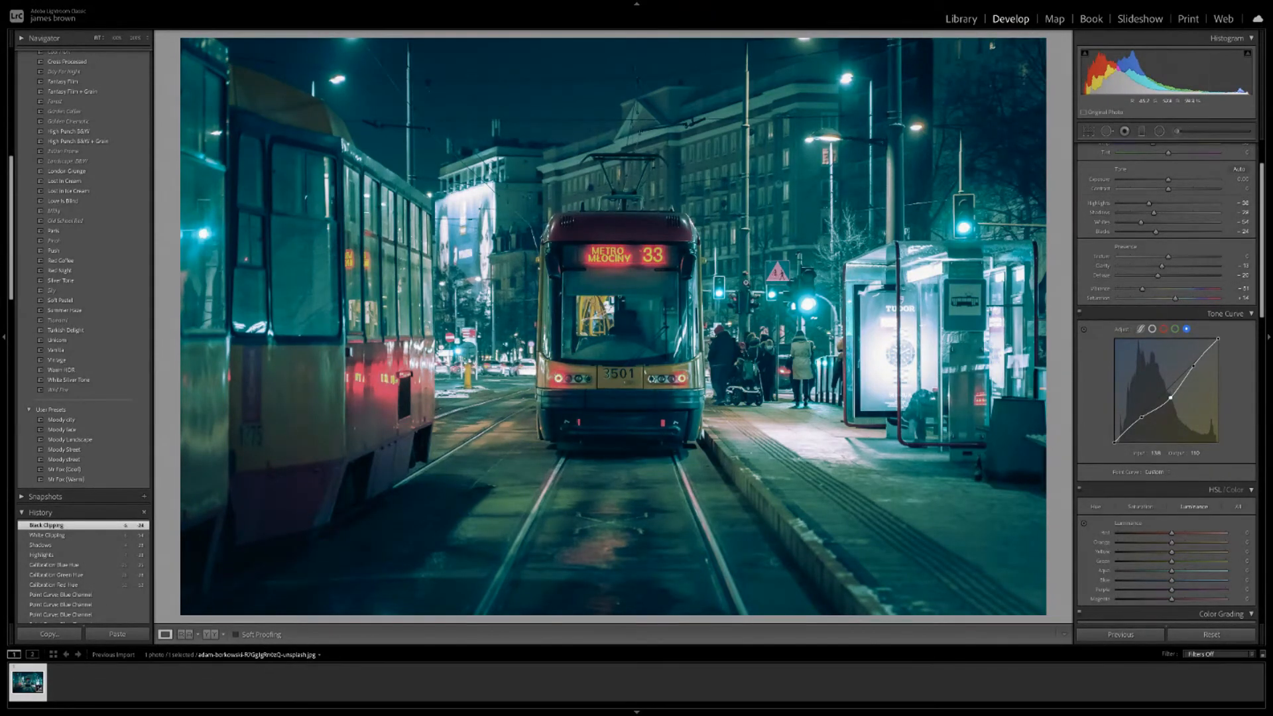
# - Tint the shadows slightly green and the highlights slightly magenta with the Color Grading wheels
pyautogui.scroll(-6, 1171, 335)
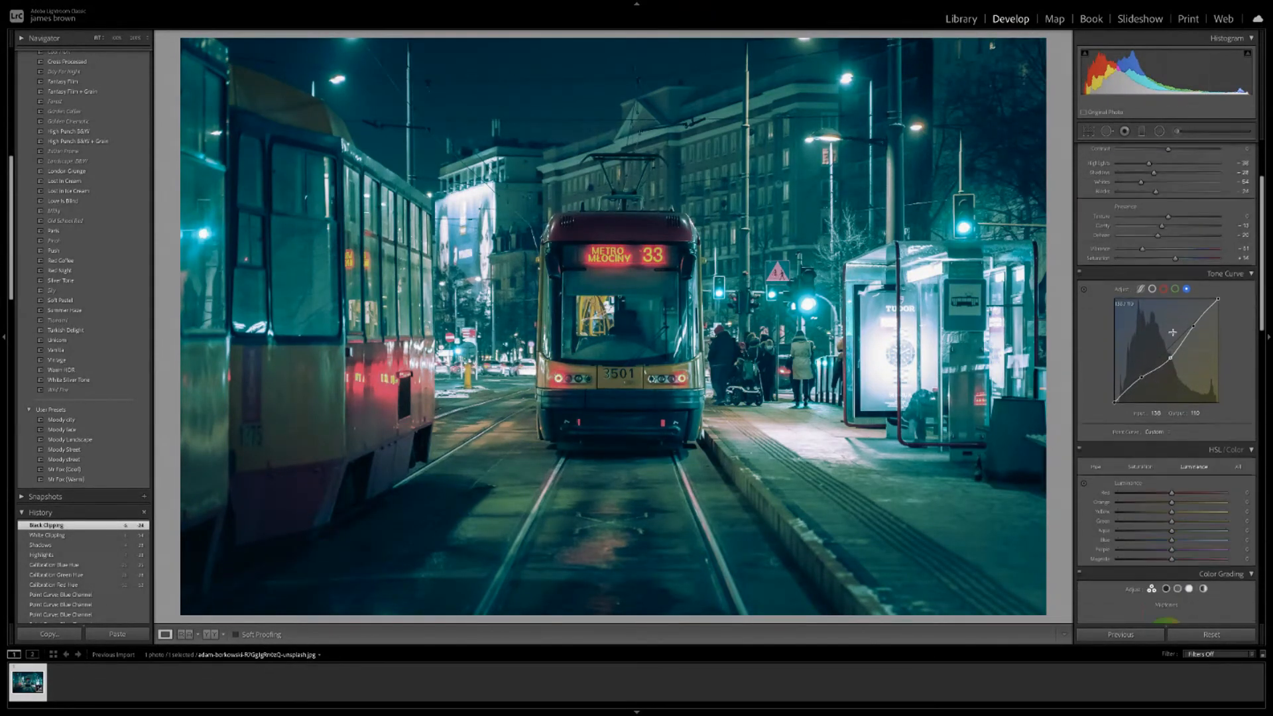
pyautogui.scroll(1, 1174, 334)
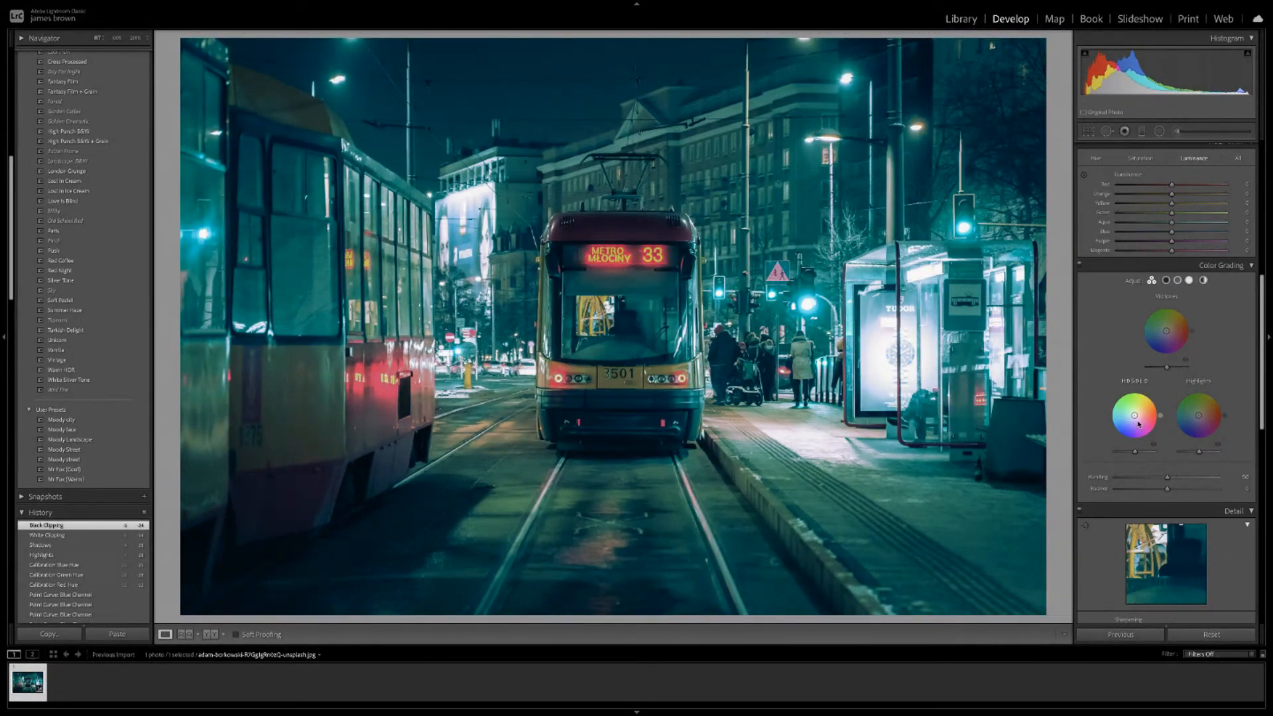
pyautogui.moveTo(1134, 419); pyautogui.dragTo(1133, 416)
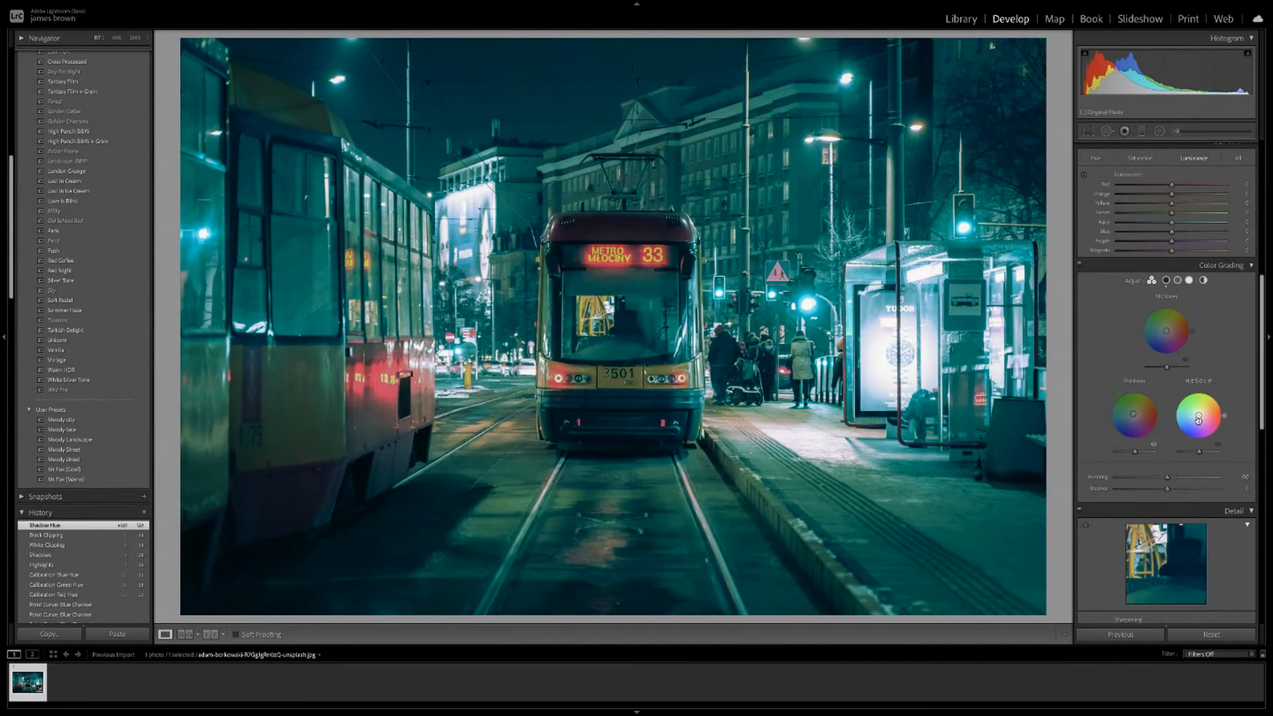
pyautogui.moveTo(1198, 419)
pyautogui.mouseDown()
pyautogui.moveTo(1186, 441)
pyautogui.moveTo(1199, 419)
pyautogui.mouseUp()
pyautogui.moveTo(1200, 418); pyautogui.dragTo(1200, 419)
pyautogui.moveTo(1200, 419); pyautogui.dragTo(1212, 438)
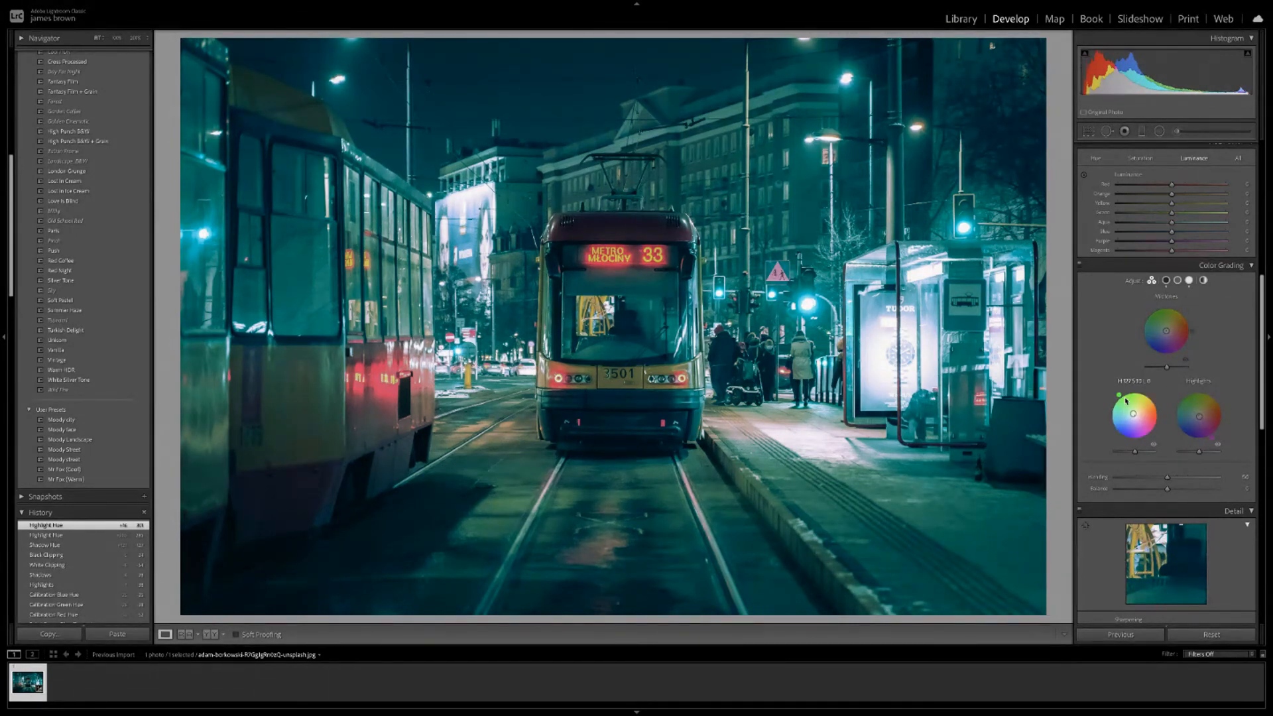
# - Check the individual Shadows and Highlights grading wheels and compare the photo with Color Grading switched off and on
pyautogui.click(1166, 281)
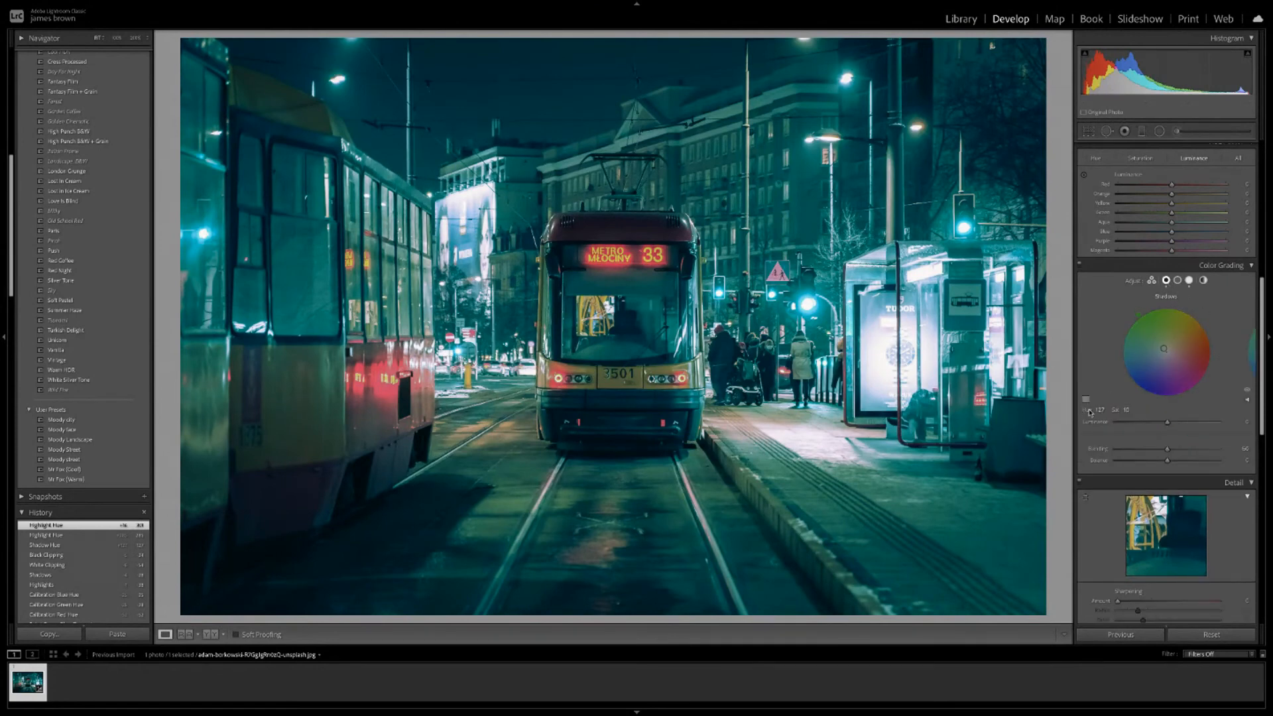
pyautogui.click(1190, 280)
pyautogui.click(1080, 266)
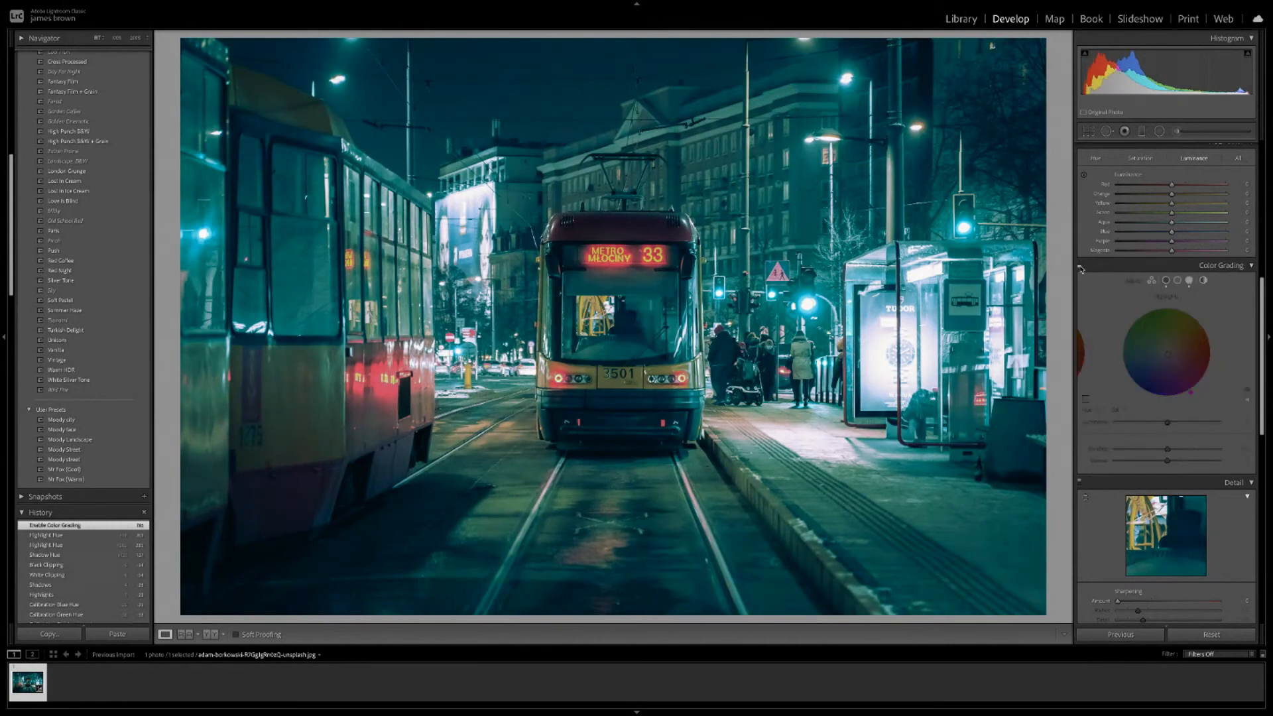
pyautogui.click(1080, 266)
pyautogui.click(1080, 266)
pyautogui.click(1080, 266)
pyautogui.click(1080, 267)
pyautogui.click(1080, 267)
pyautogui.click(1080, 267)
pyautogui.click(1080, 266)
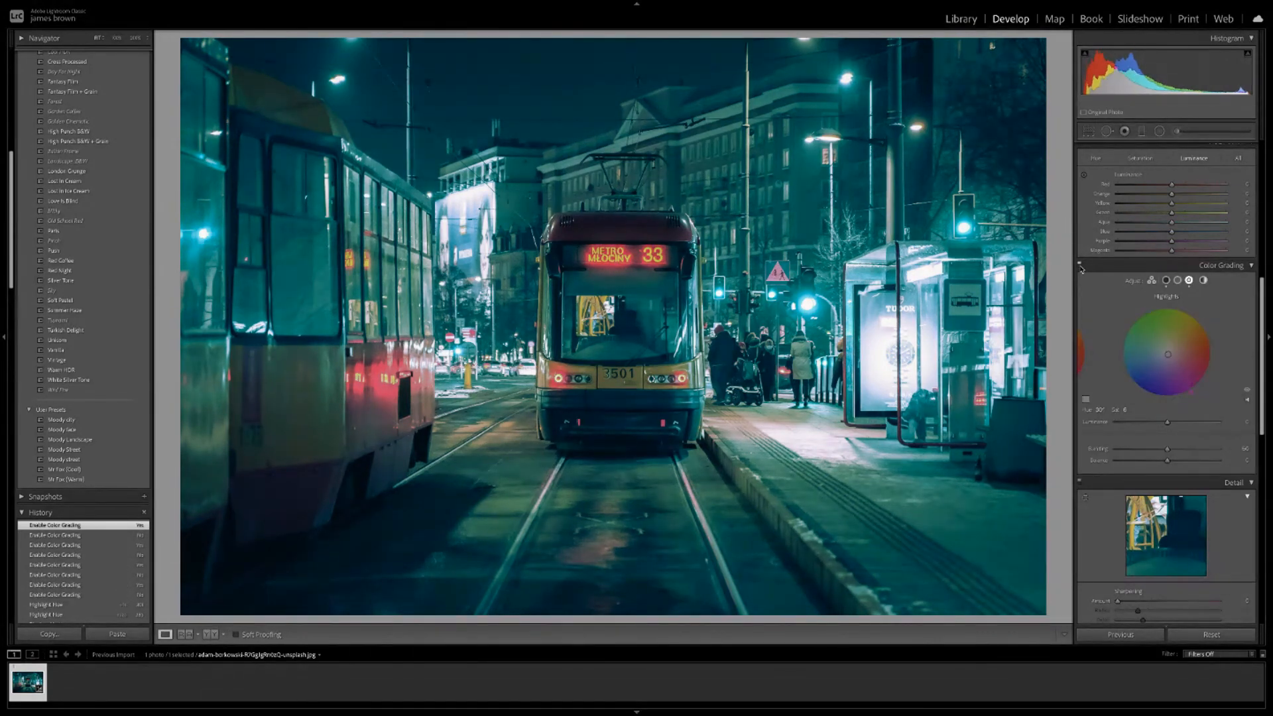
# - Enable Remove Chromatic Aberration and Enable Profile Corrections for the photo's lens corrections
pyautogui.scroll(-5, 1165, 282)
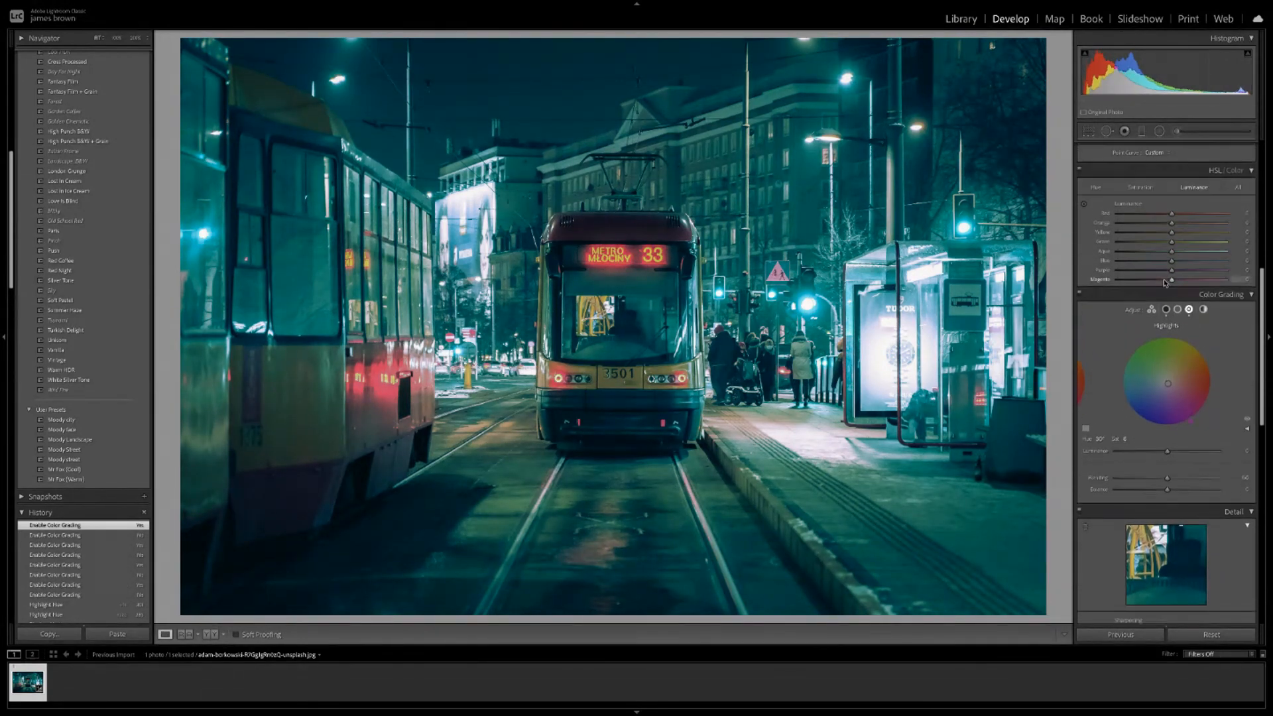
pyautogui.scroll(-9, 1164, 282)
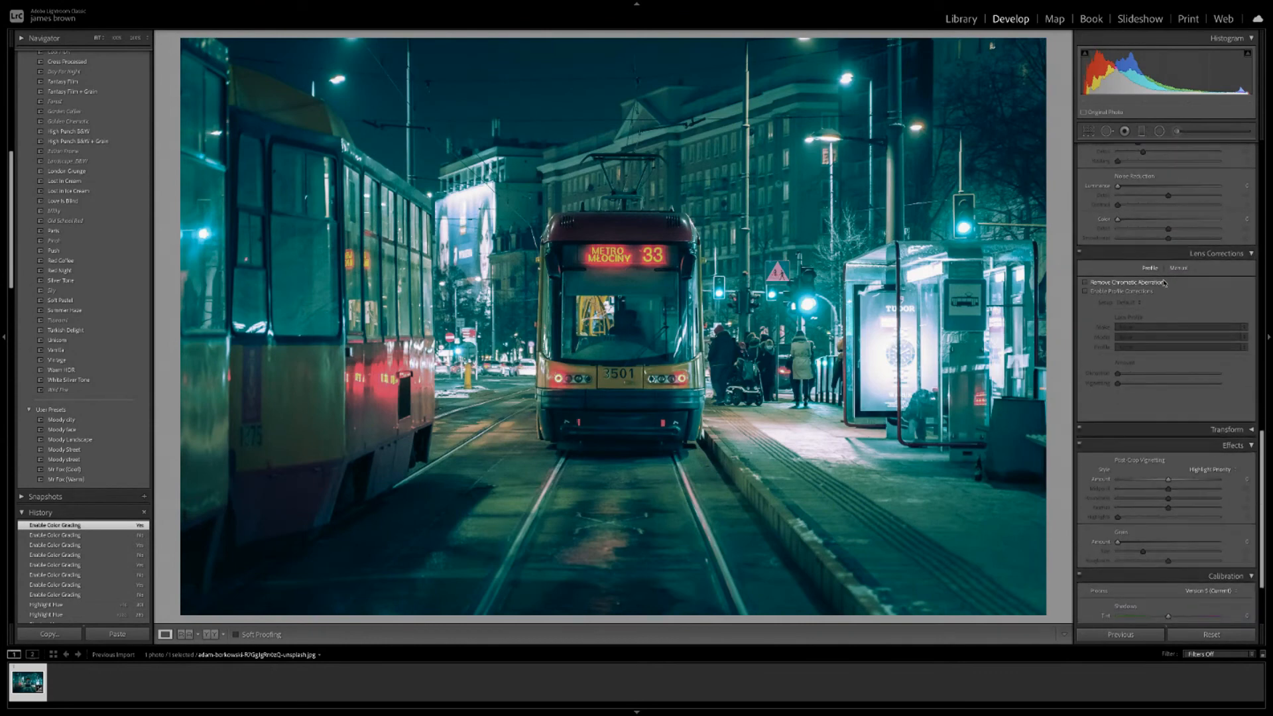
pyautogui.click(1105, 284)
pyautogui.click(1102, 292)
# - Try a dark post-crop vignette on the photo and reset its Amount to the default
pyautogui.scroll(-3, 1136, 315)
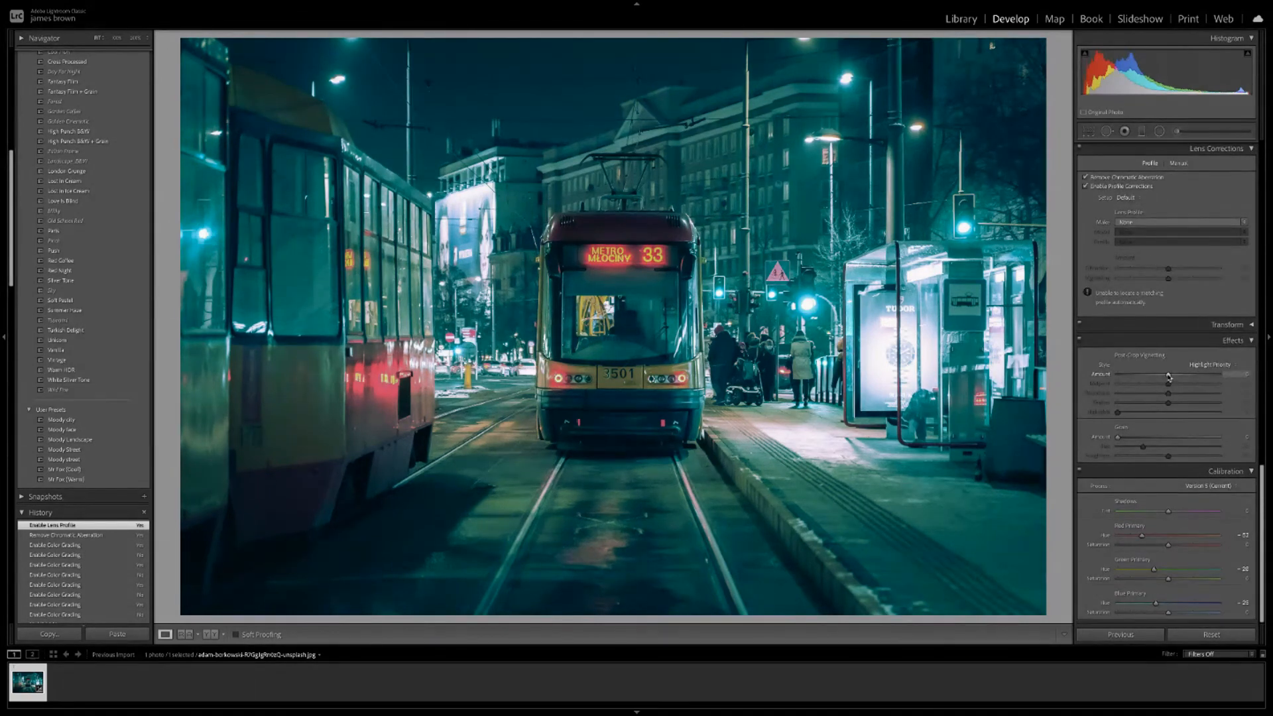
pyautogui.moveTo(1168, 377); pyautogui.dragTo(1143, 379)
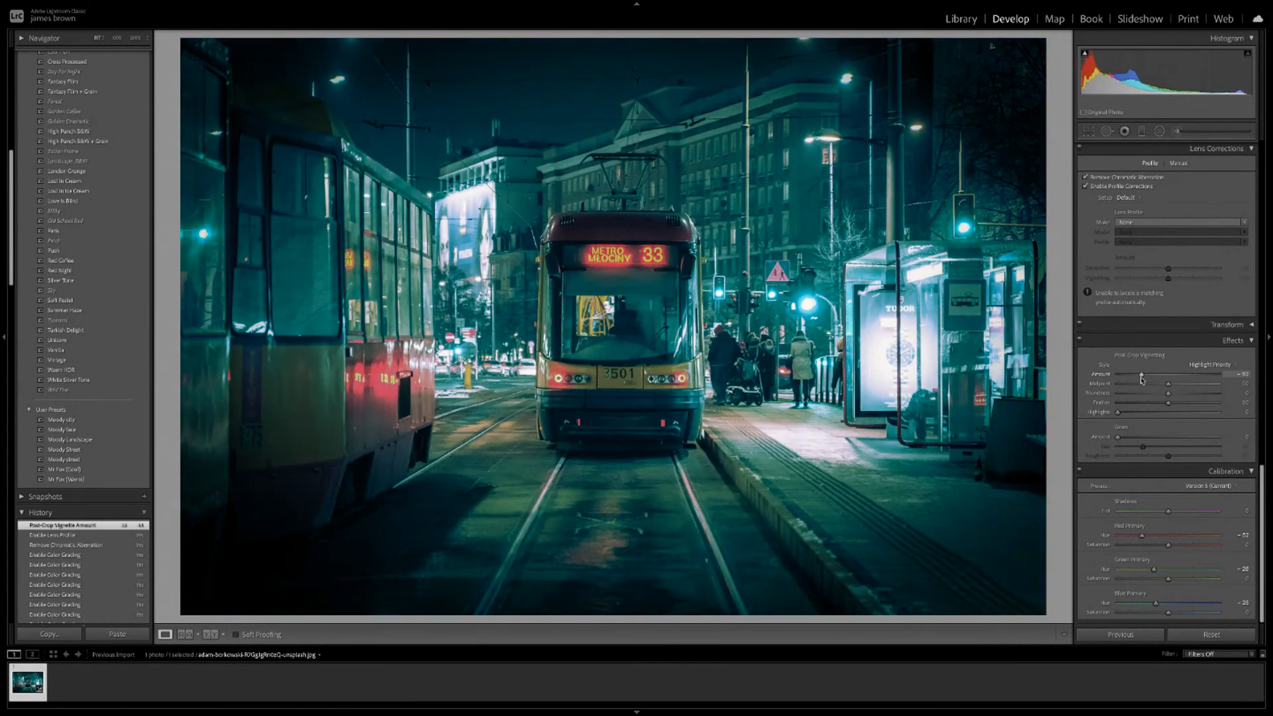
pyautogui.doubleClick(1142, 379)
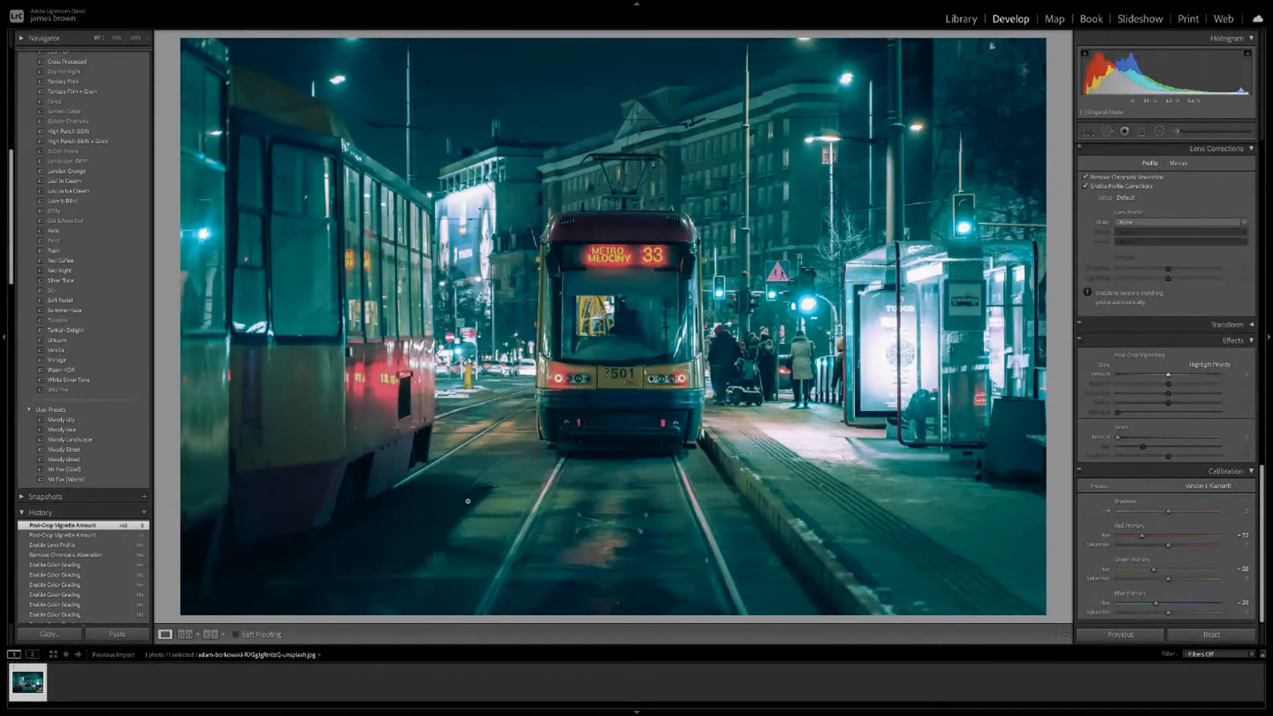
# - Crop strips off the photo's upper and lower edges for a wider cinematic frame, keeping the full width
pyautogui.scroll(10, 1100, 278)
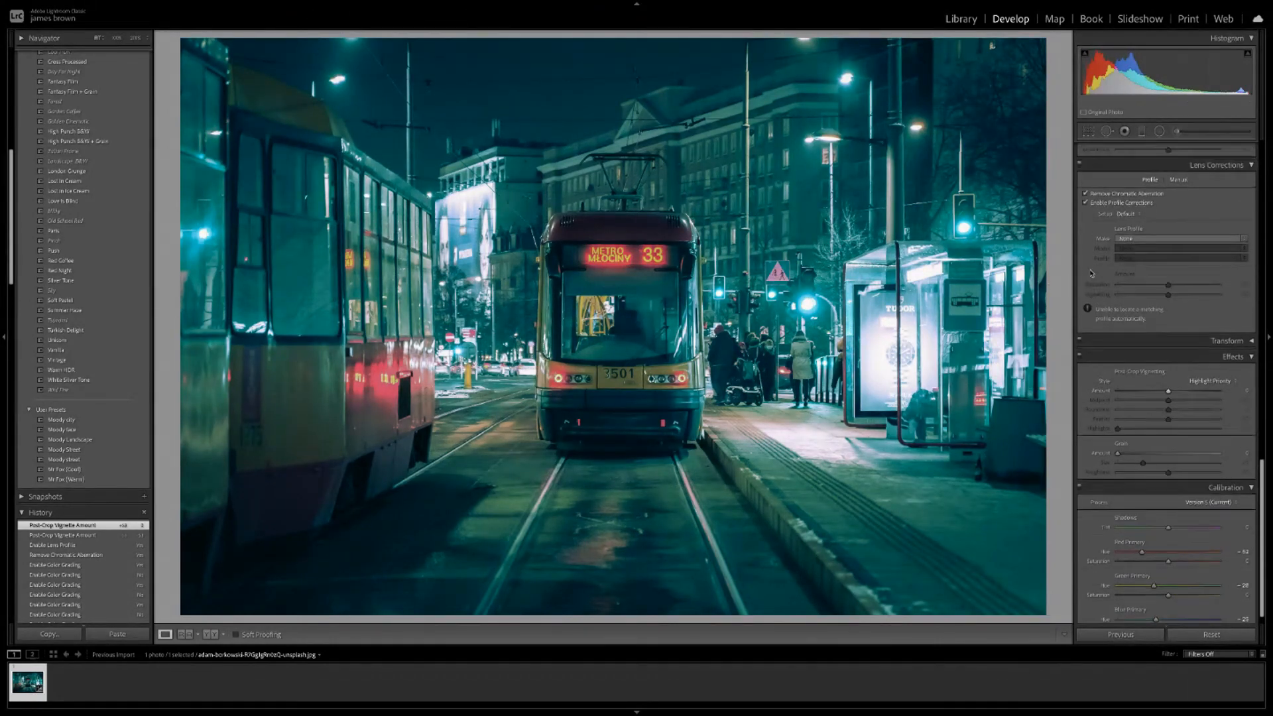
pyautogui.click(1088, 132)
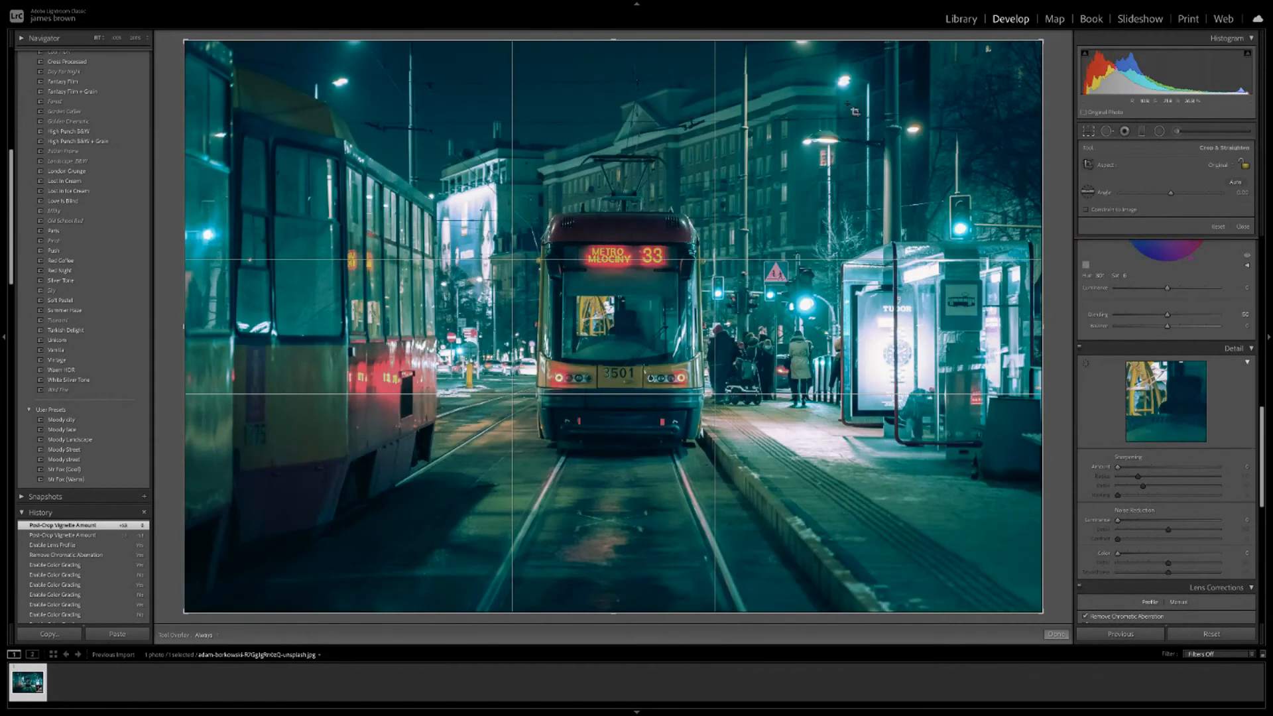
pyautogui.moveTo(615, 39); pyautogui.dragTo(615, 78)
pyautogui.moveTo(614, 575); pyautogui.dragTo(618, 545)
pyautogui.moveTo(613, 109); pyautogui.dragTo(612, 86)
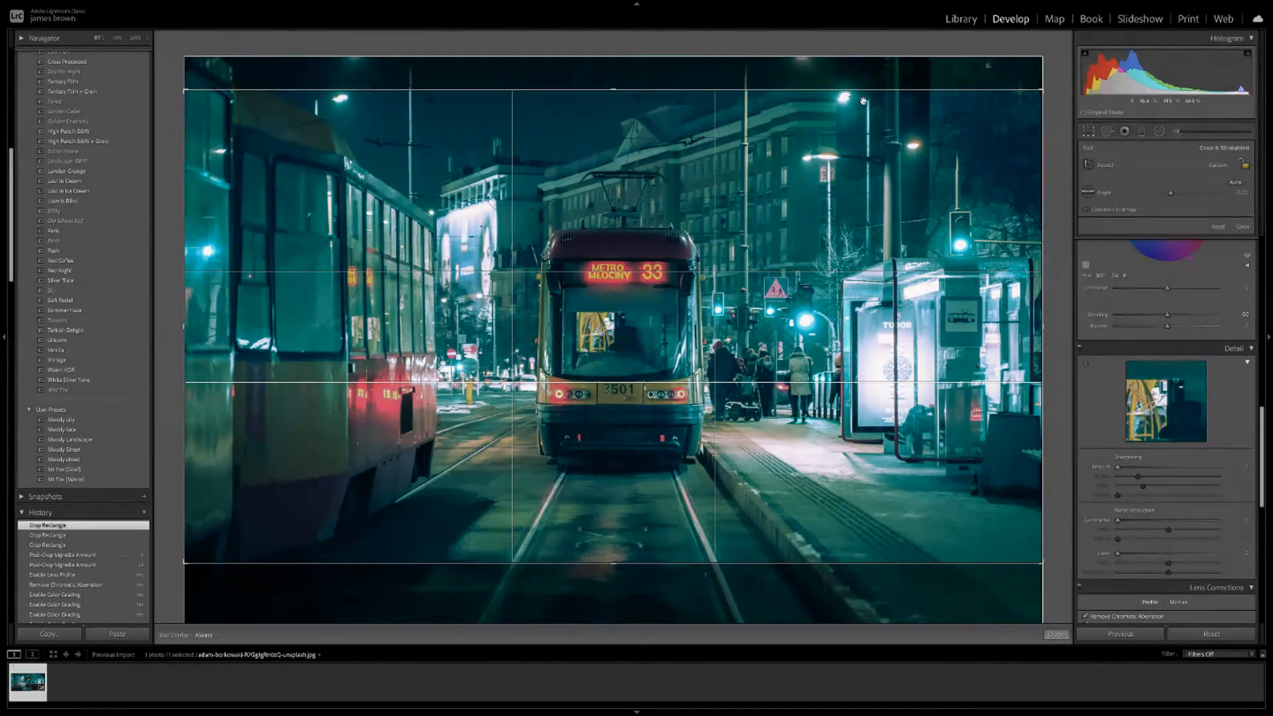
pyautogui.click(1057, 635)
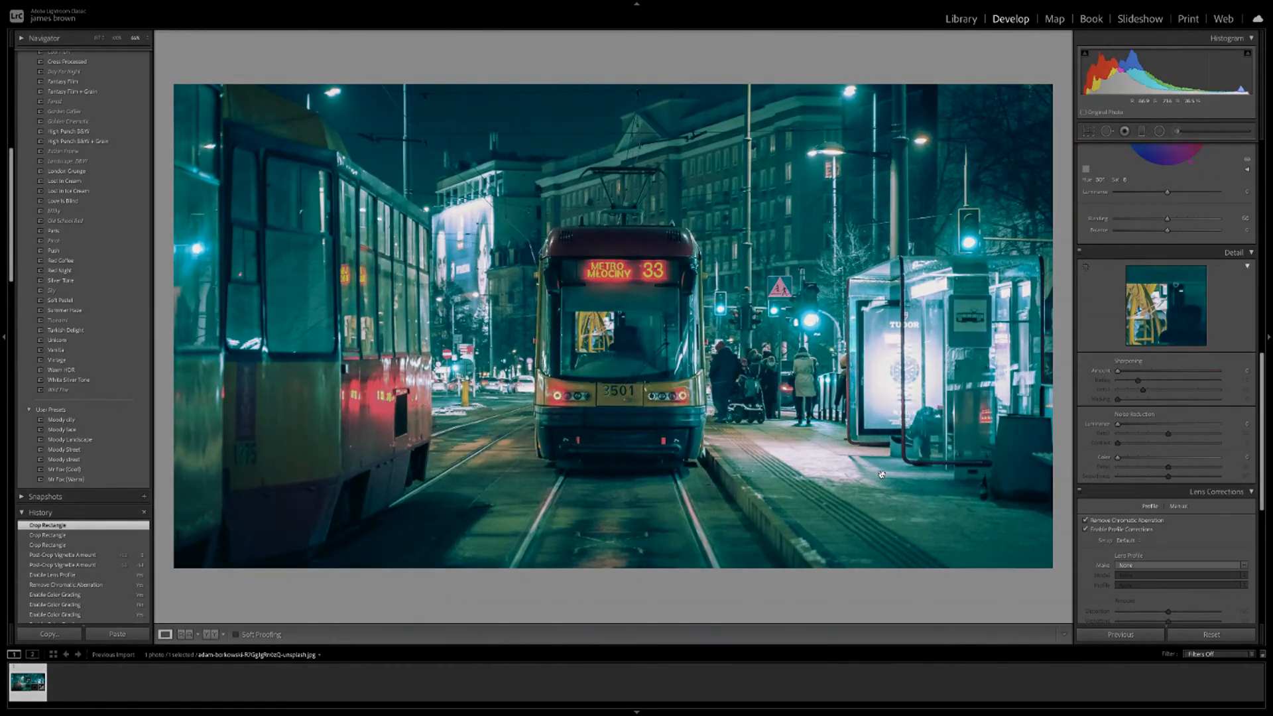
# - Review the cropped photo on a blacked-out background and compare it side by side with its before version
pyautogui.press('l')
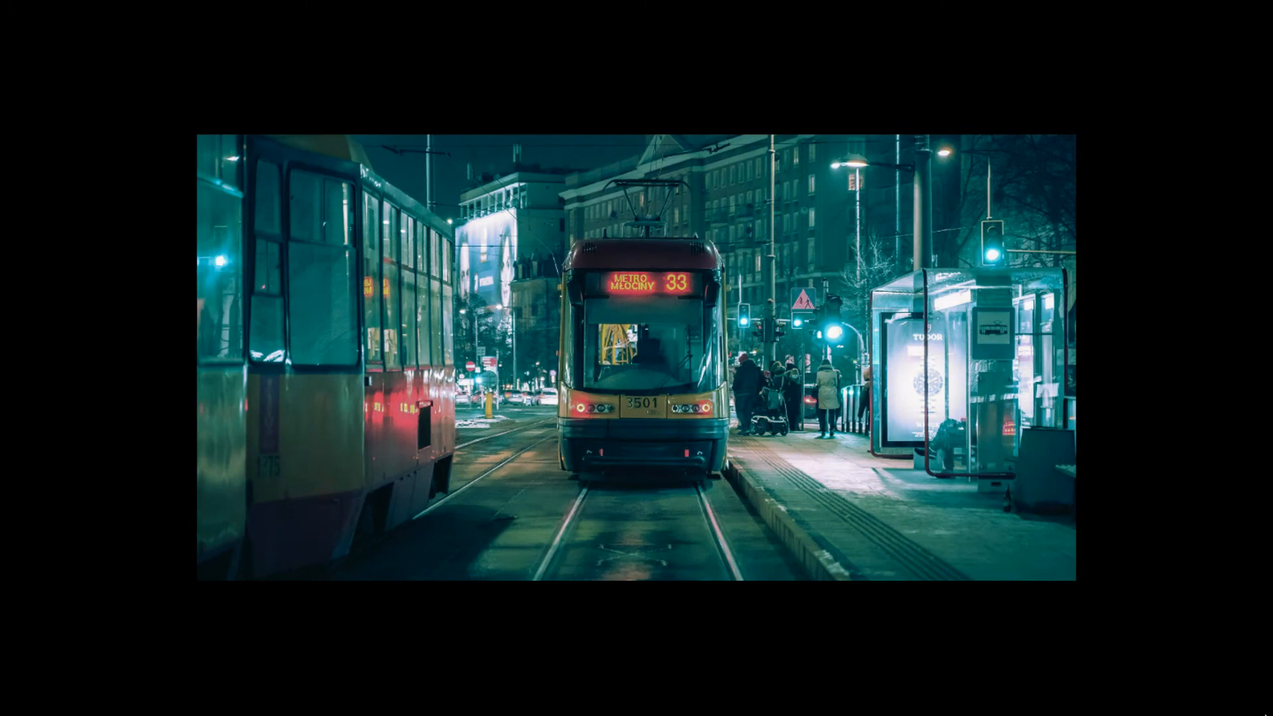
pyautogui.press('l')
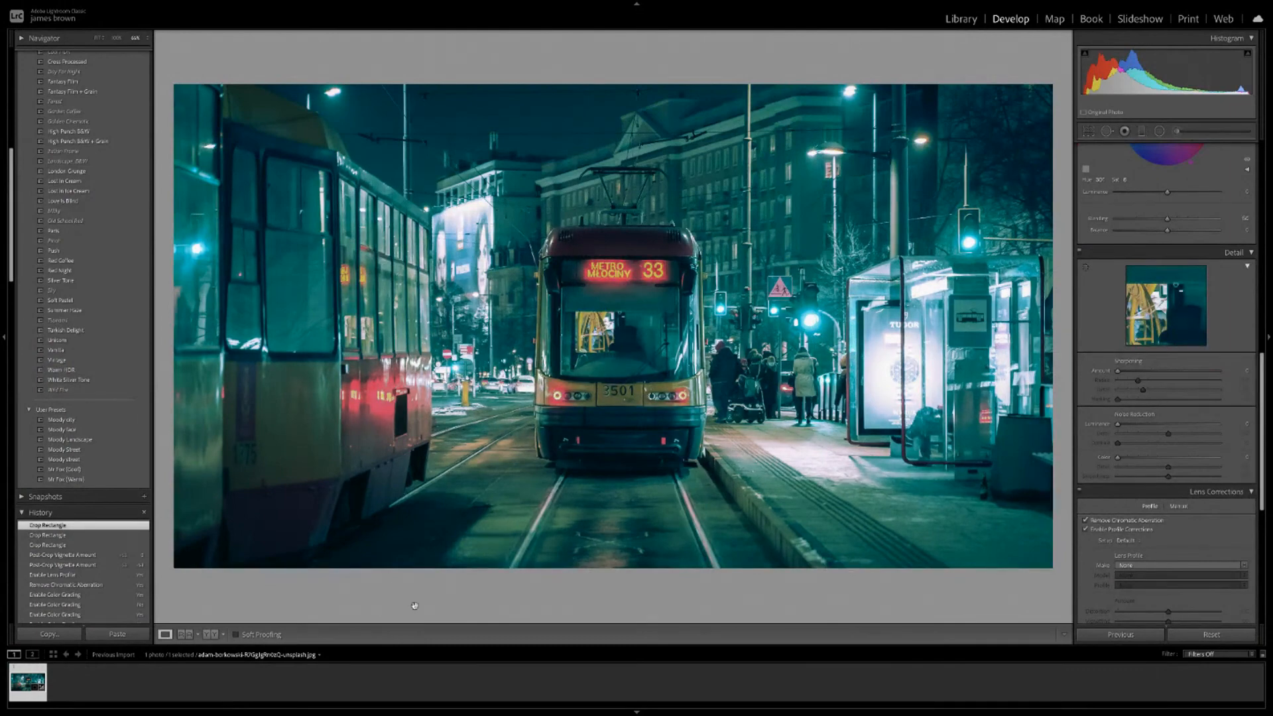
pyautogui.press('y')
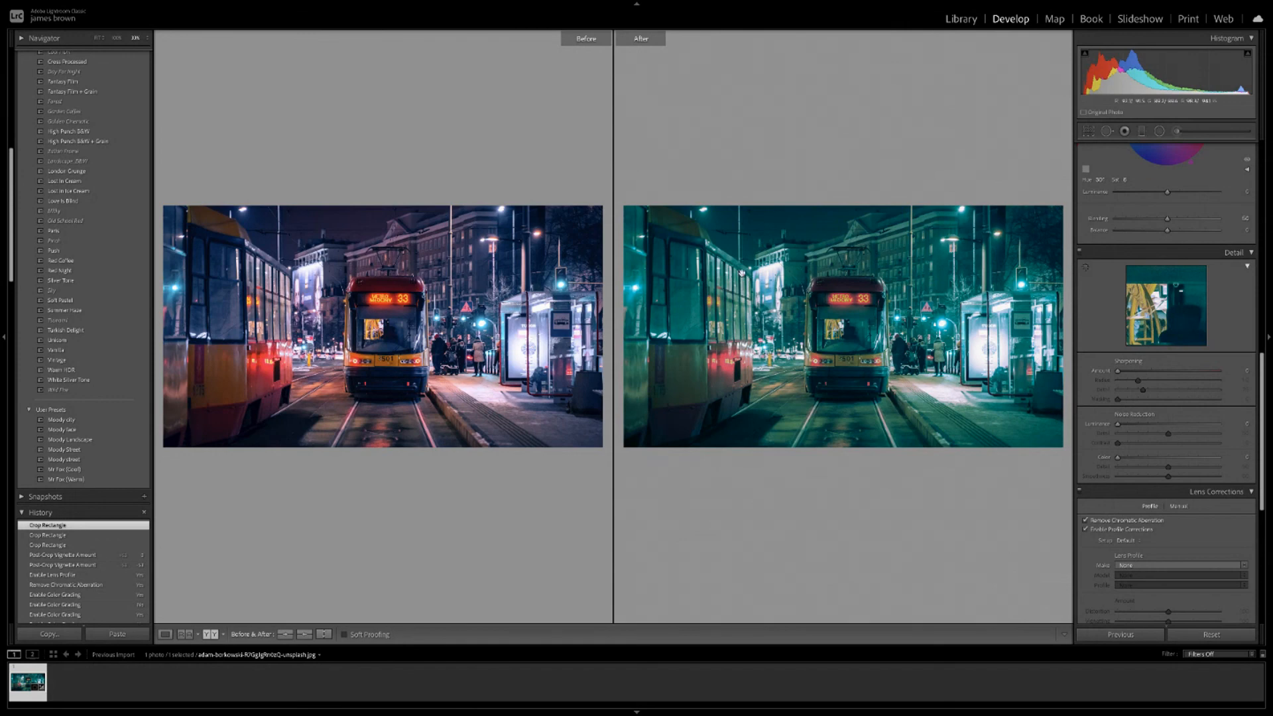
pyautogui.press('y')
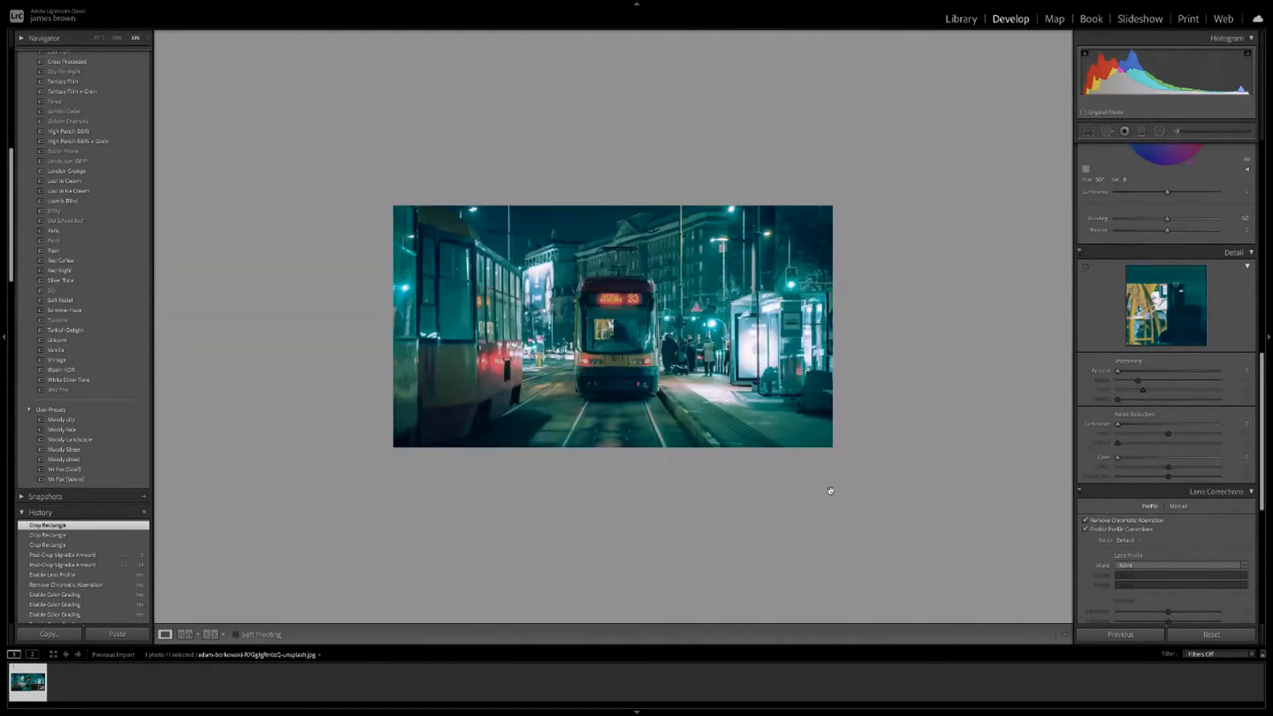